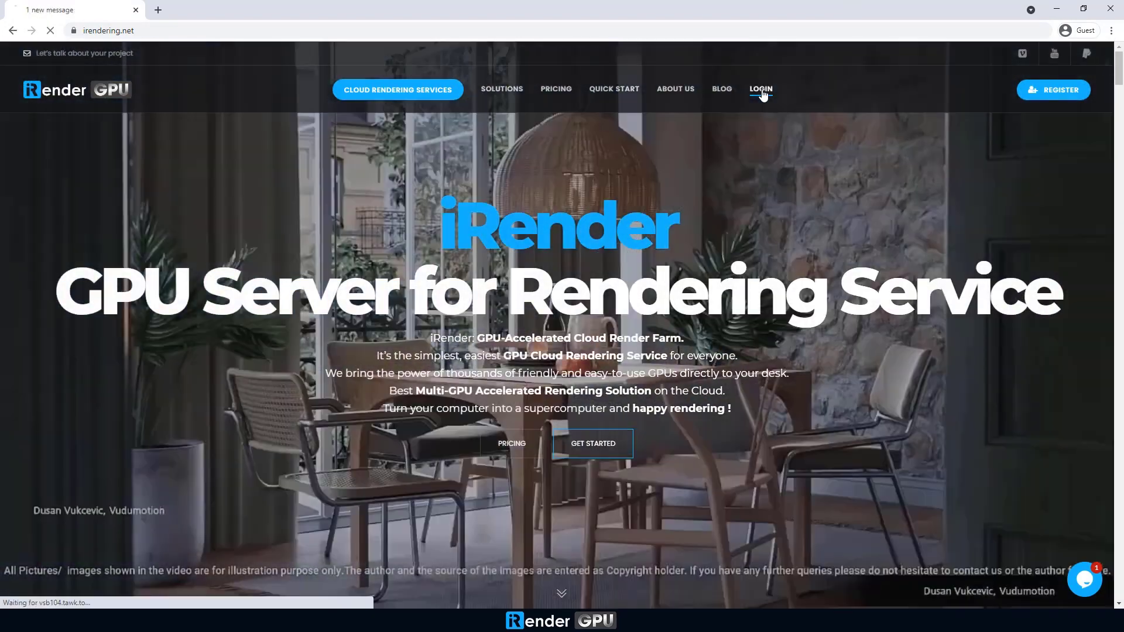
# Sign in to irendering.net with the account username and password, ticking Remember me and reCAPTCHA.
pyautogui.click(761, 89)
pyautogui.click(802, 261)
pyautogui.write('thanhcong')
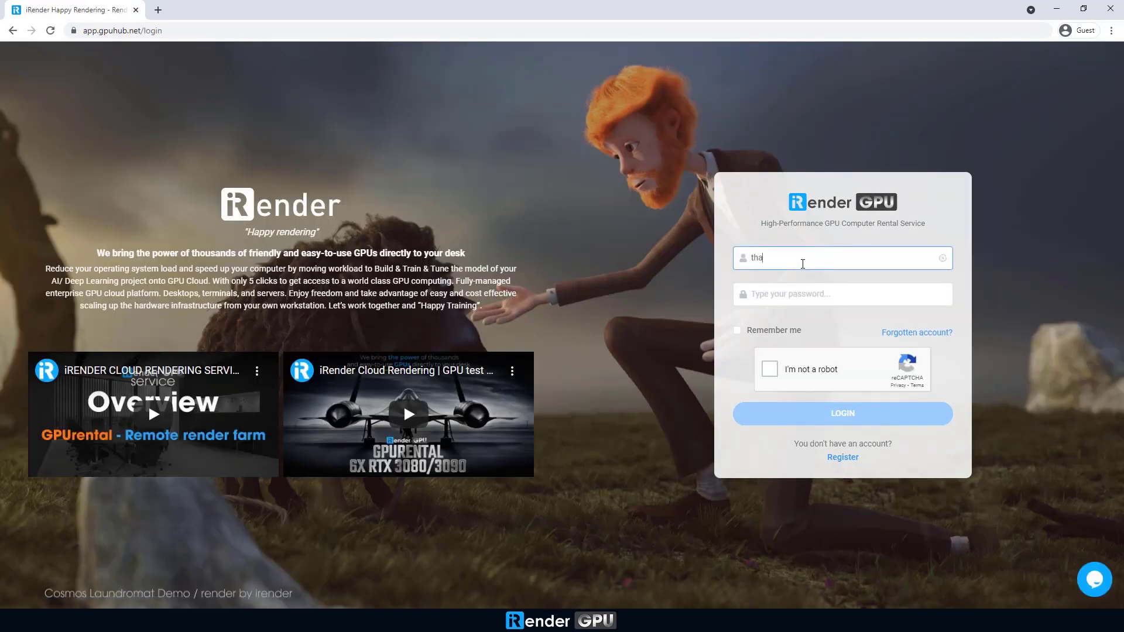
pyautogui.press('Tab')
pyautogui.write('********')
pyautogui.press('Tab')
pyautogui.press('space')
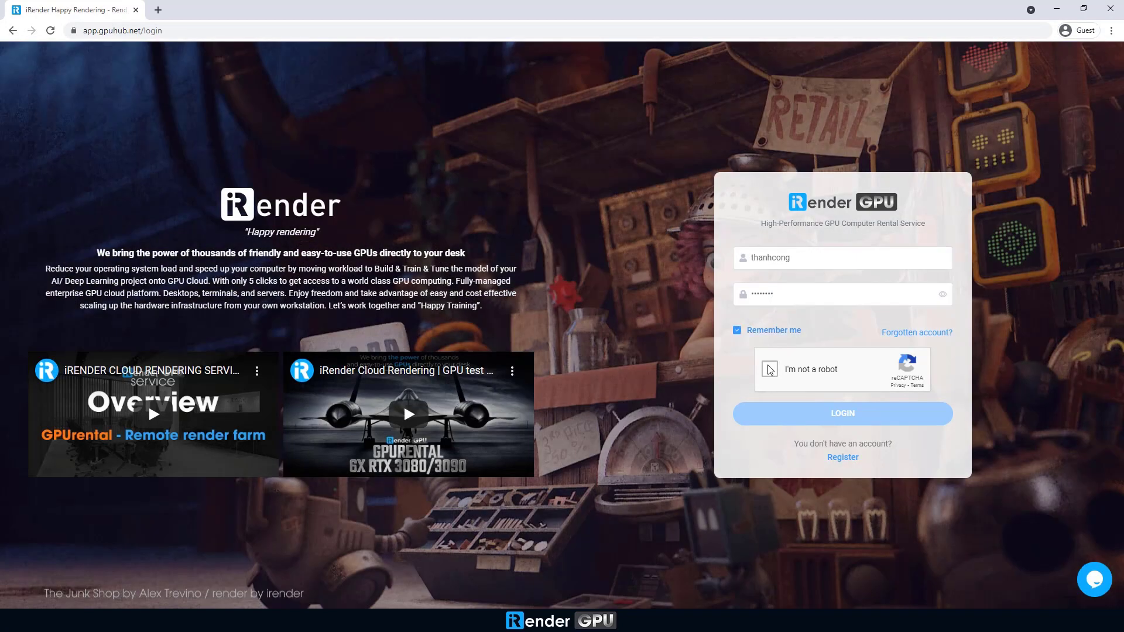
pyautogui.click(769, 369)
pyautogui.click(814, 416)
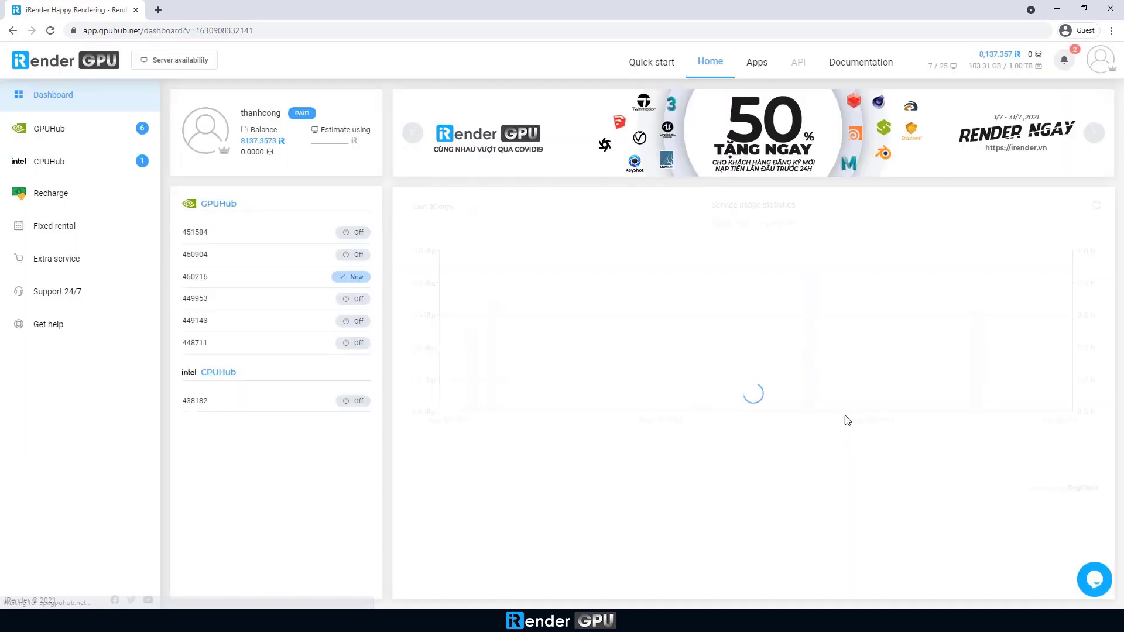
# Start a new GPUHub image on the 2x–4x card GPU Server 4A package with 2x RTX 3090.
pyautogui.click(58, 133)
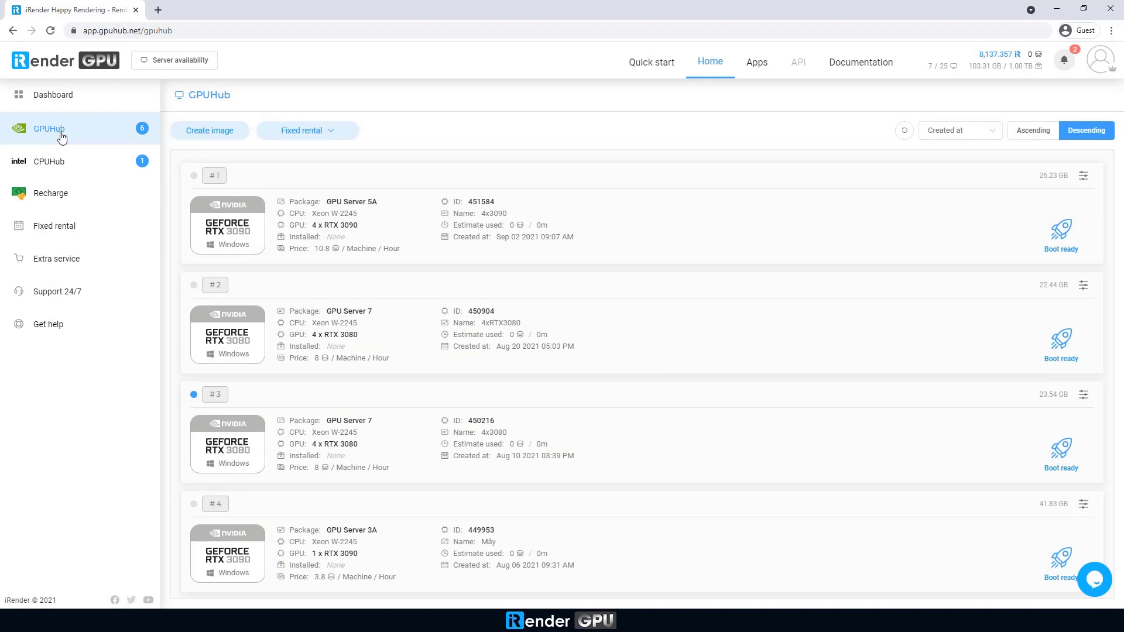
pyautogui.click(196, 60)
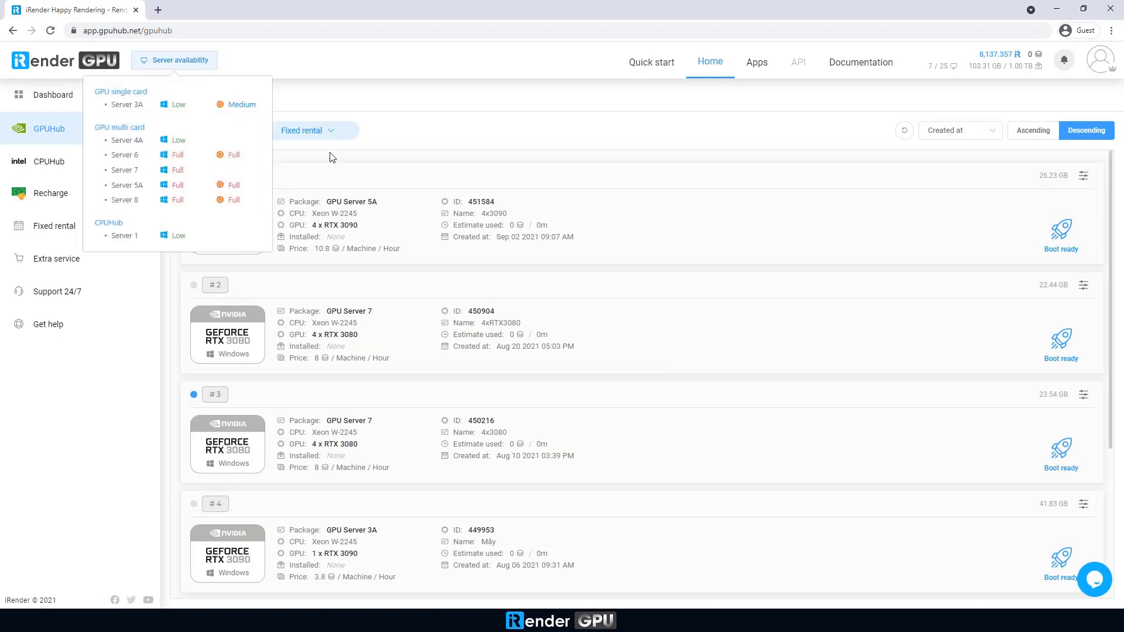
pyautogui.click(216, 129)
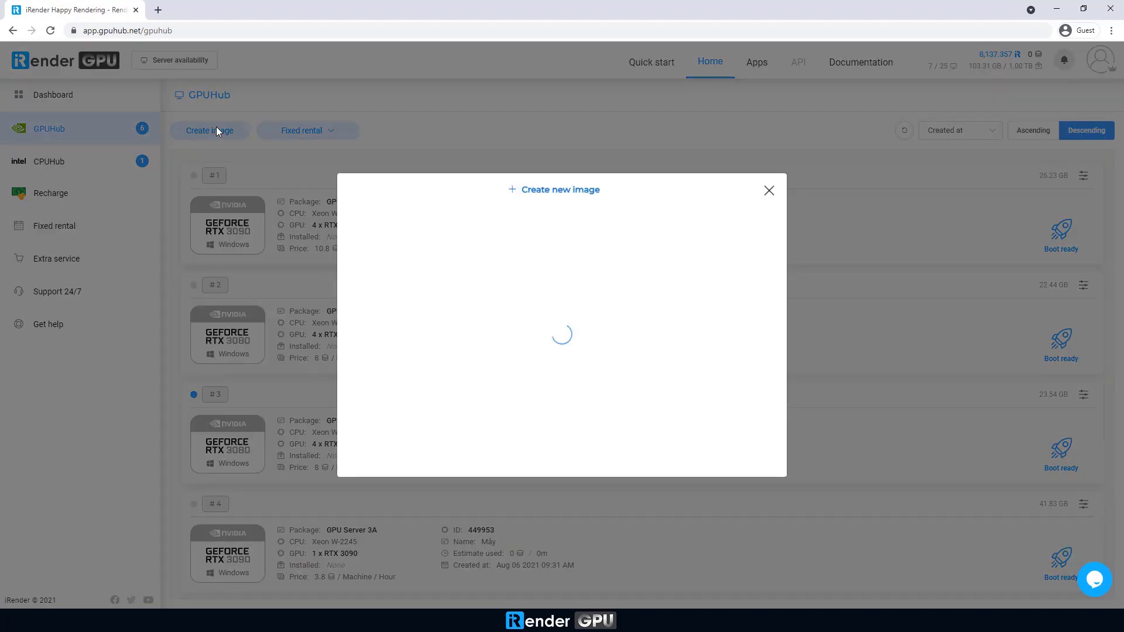
pyautogui.click(506, 186)
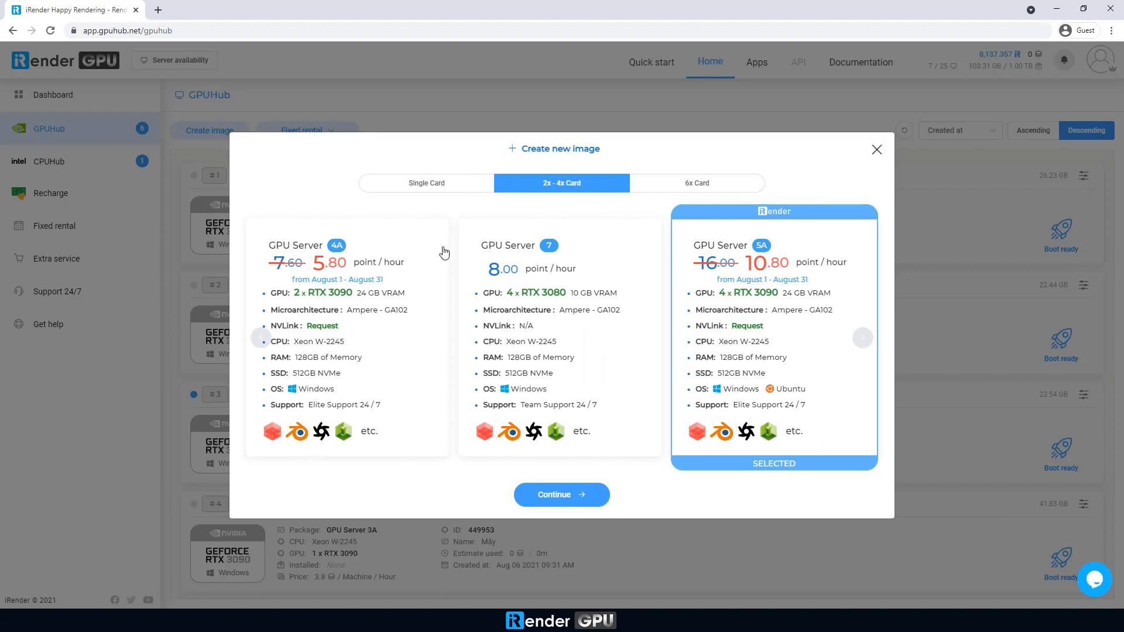
pyautogui.click(400, 311)
# Name the image 2x3090 and create it.
pyautogui.click(541, 497)
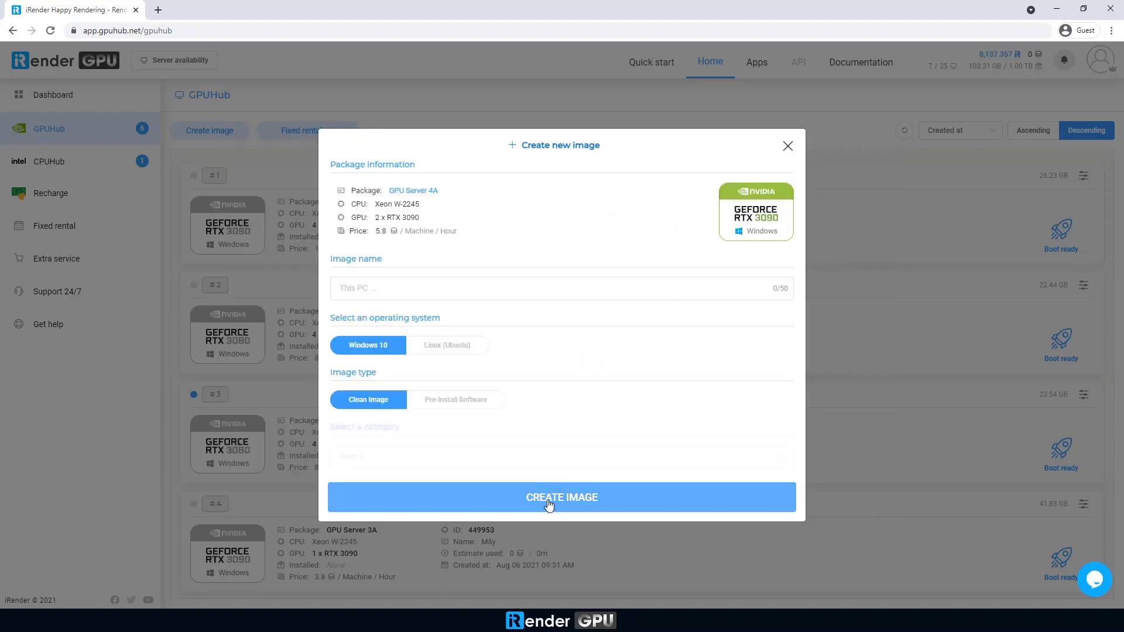
pyautogui.click(433, 289)
pyautogui.write('2x3090')
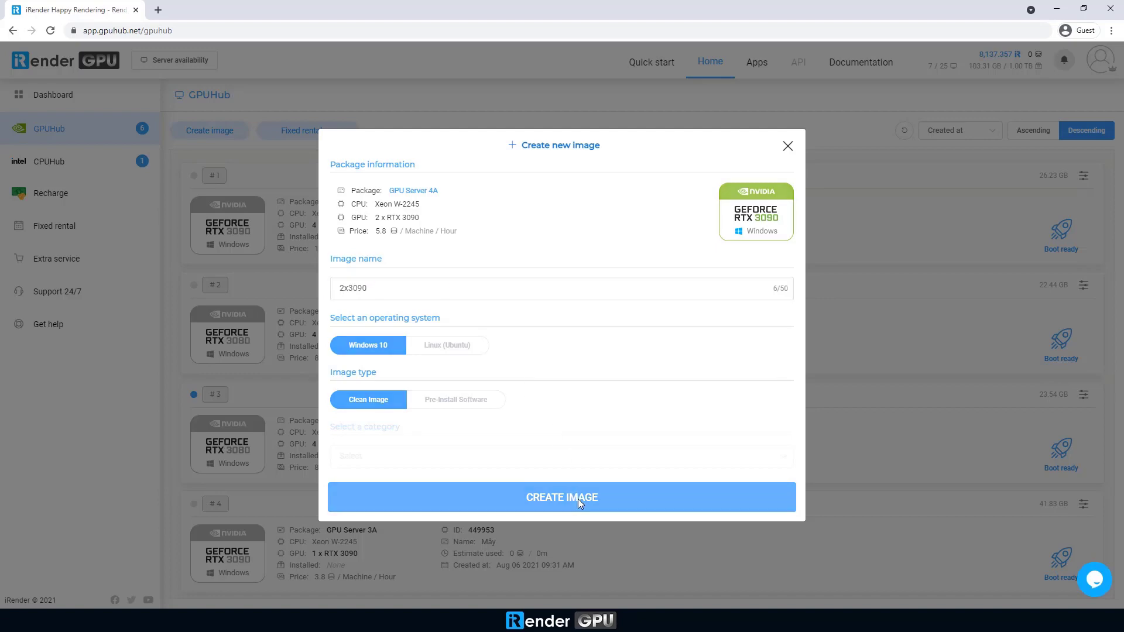
pyautogui.click(577, 497)
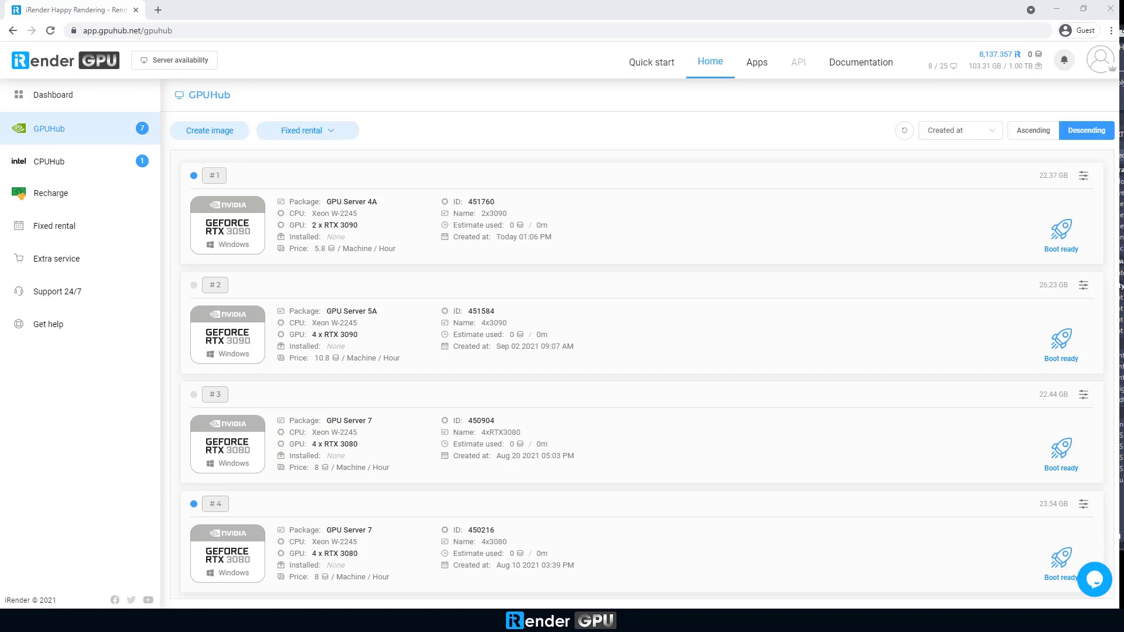
# Boot the 2x3090 machine and download its remote desktop connection file.
pyautogui.click(1062, 235)
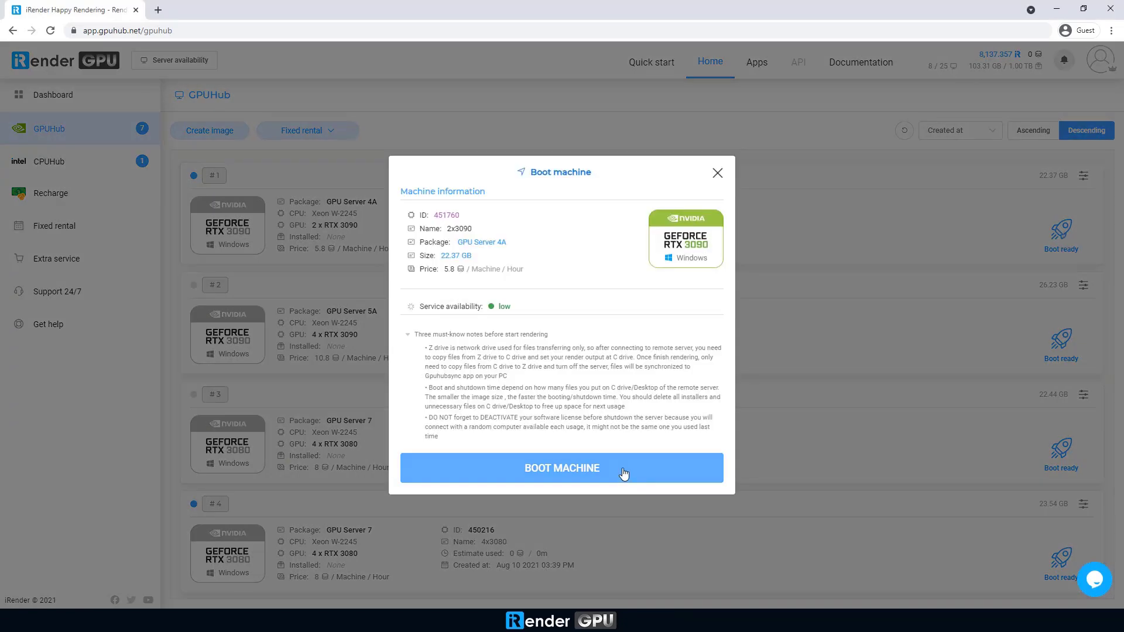
pyautogui.click(622, 469)
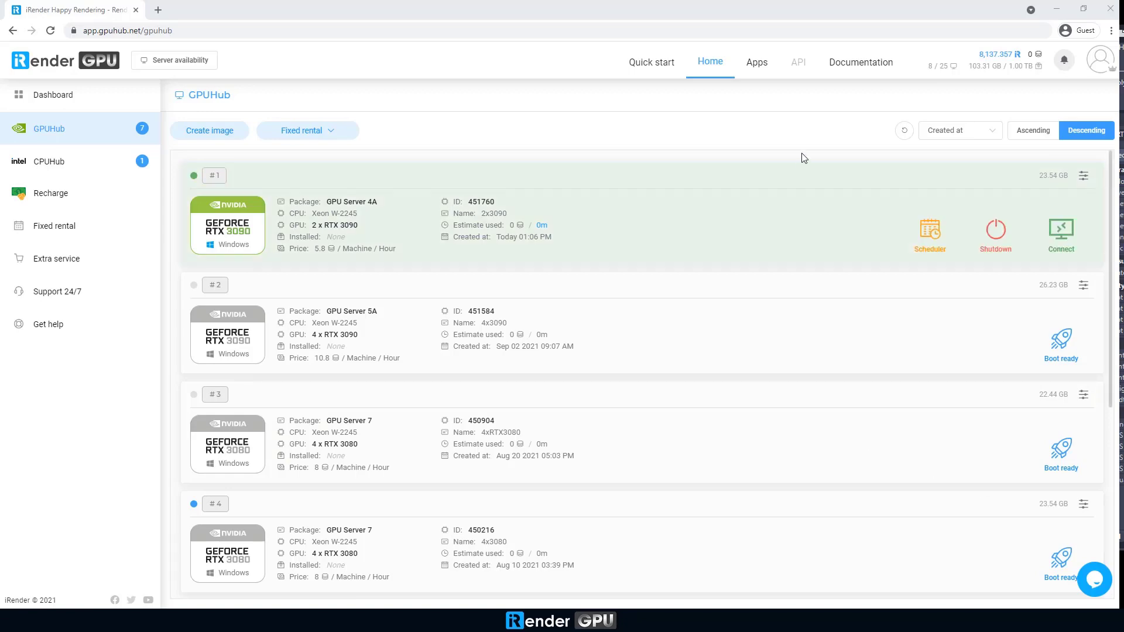
pyautogui.click(1051, 232)
pyautogui.click(460, 486)
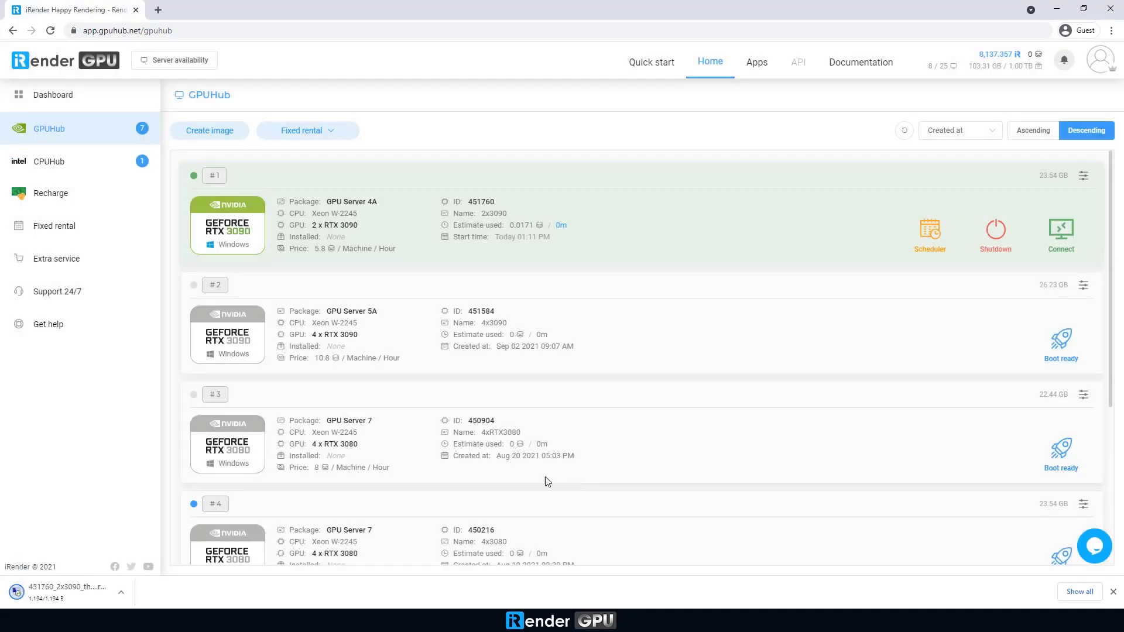
# Connect to the server with the downloaded .rdp file and password, accepting the connection and certificate warnings.
pyautogui.click(69, 592)
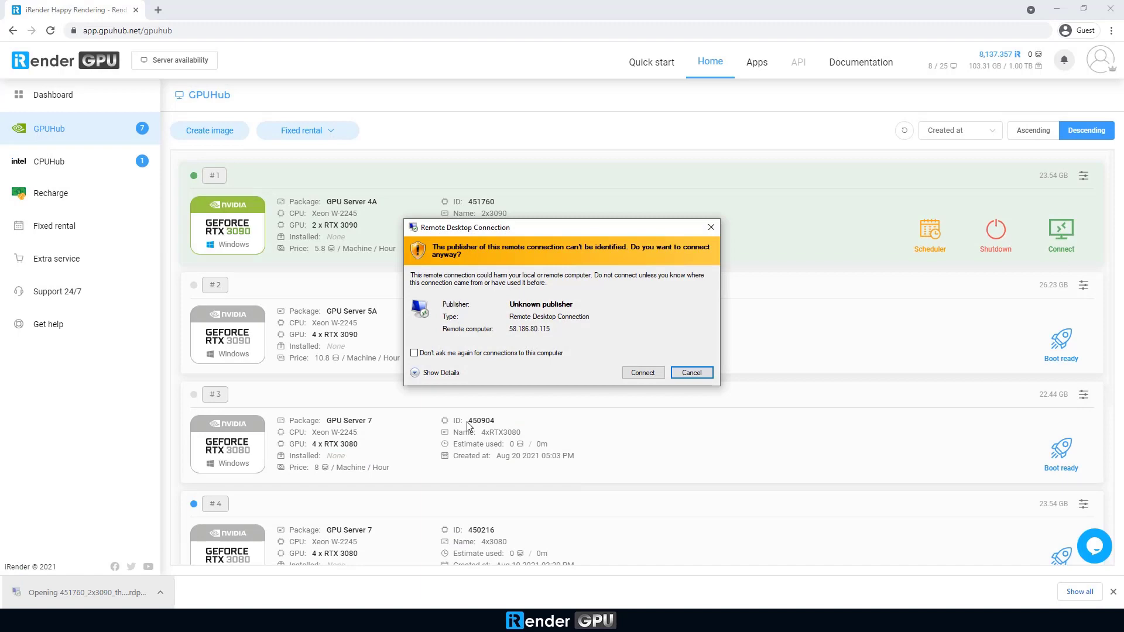
pyautogui.click(629, 373)
pyautogui.write('••••')
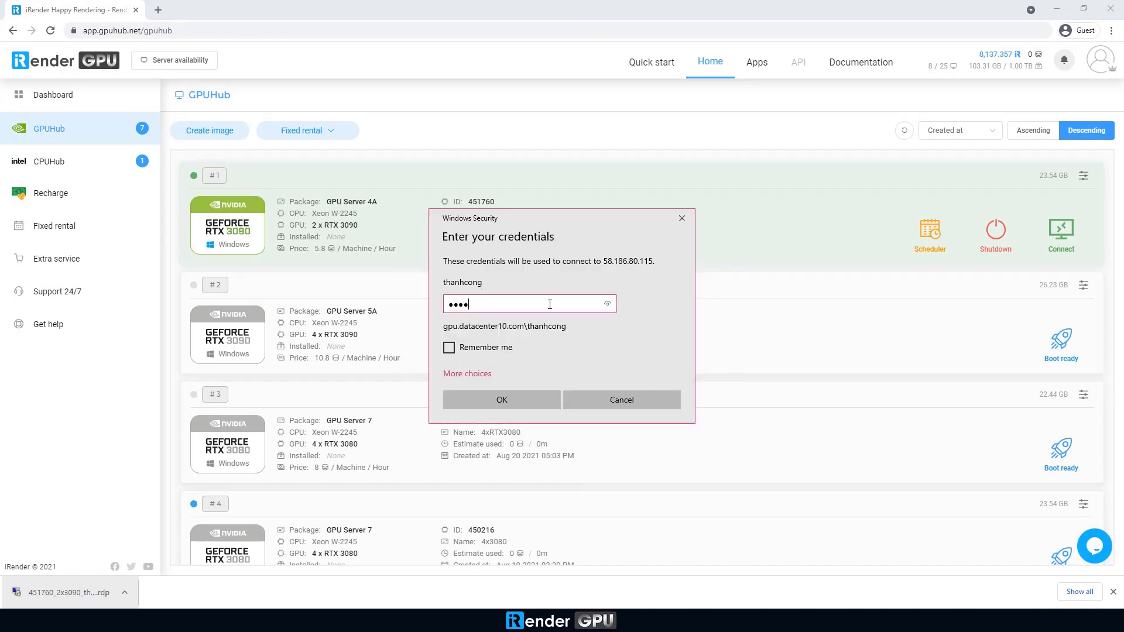
pyautogui.write('•••')
pyautogui.press('Return')
pyautogui.click(597, 406)
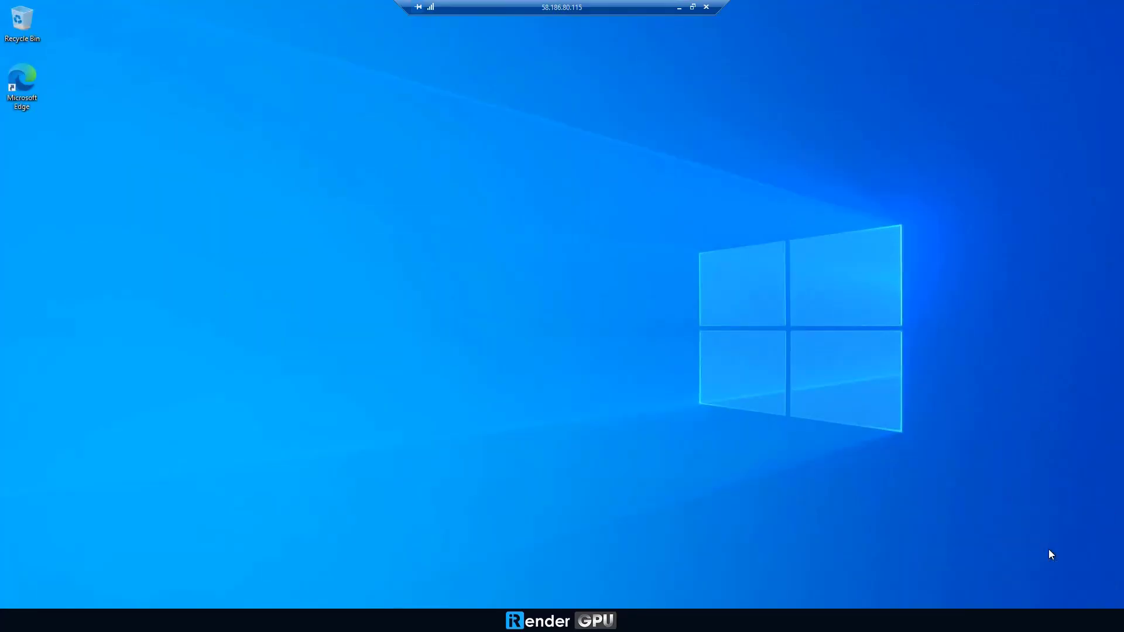
pyautogui.rightClick(459, 316)
pyautogui.click(525, 354)
pyautogui.rightClick(460, 620)
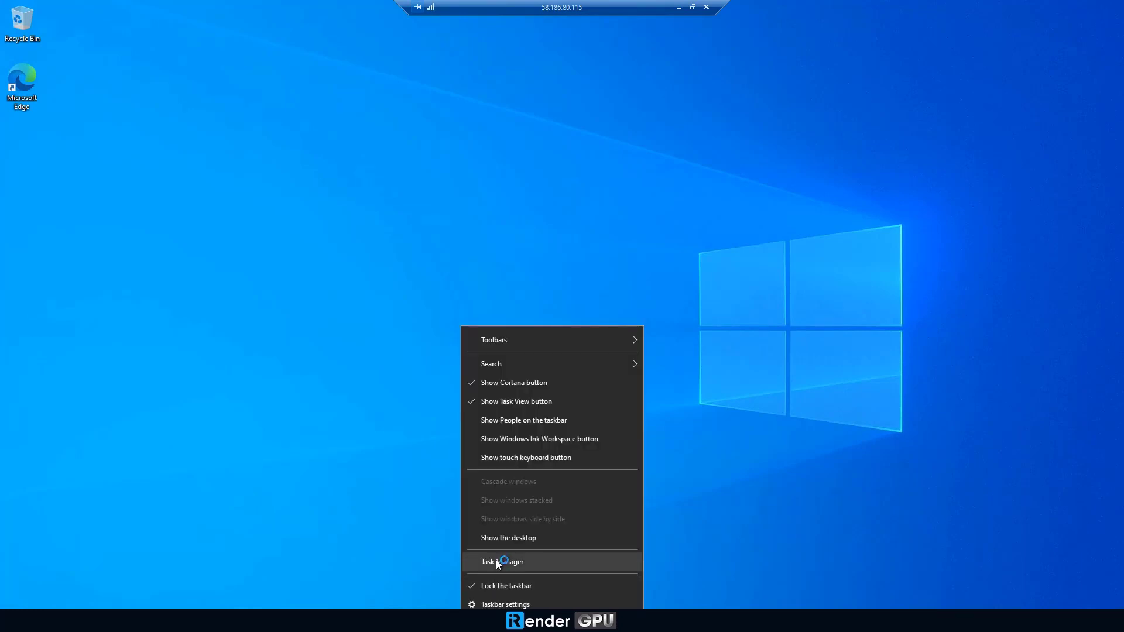
pyautogui.click(501, 561)
pyautogui.click(30, 215)
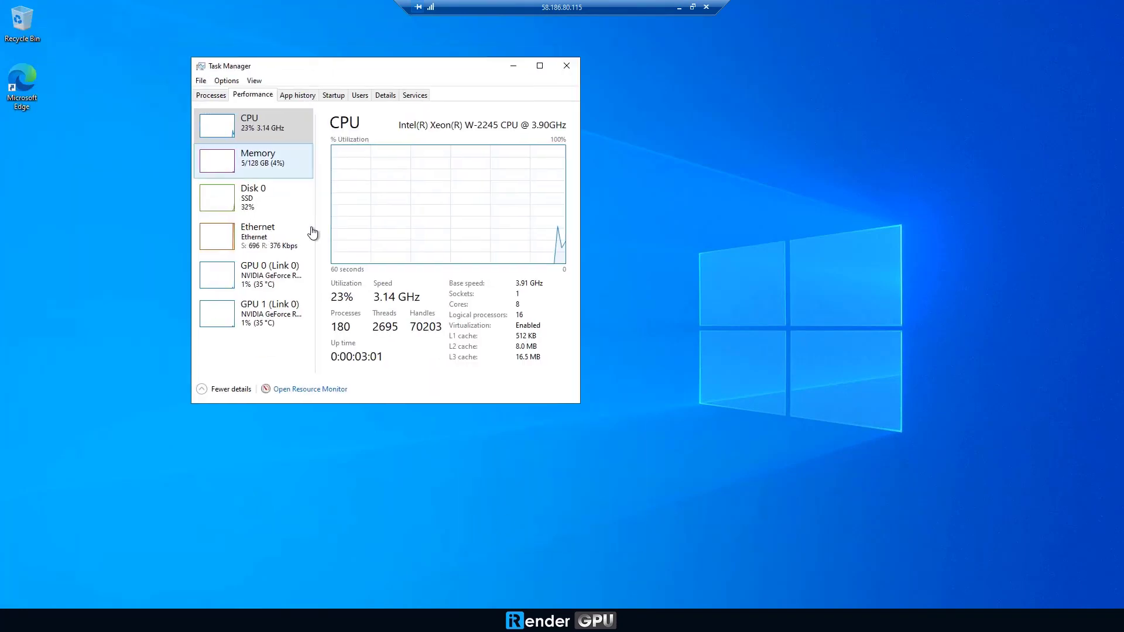
pyautogui.click(293, 275)
pyautogui.moveTo(321, 237); pyautogui.dragTo(370, 236)
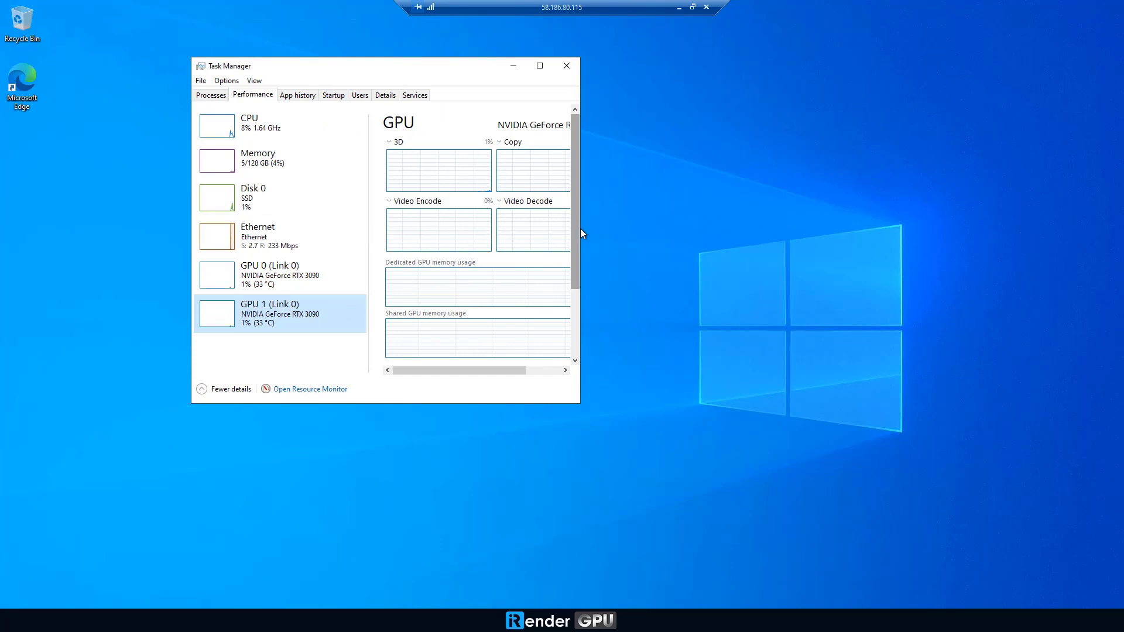
pyautogui.moveTo(580, 229); pyautogui.dragTo(641, 231)
pyautogui.click(282, 122)
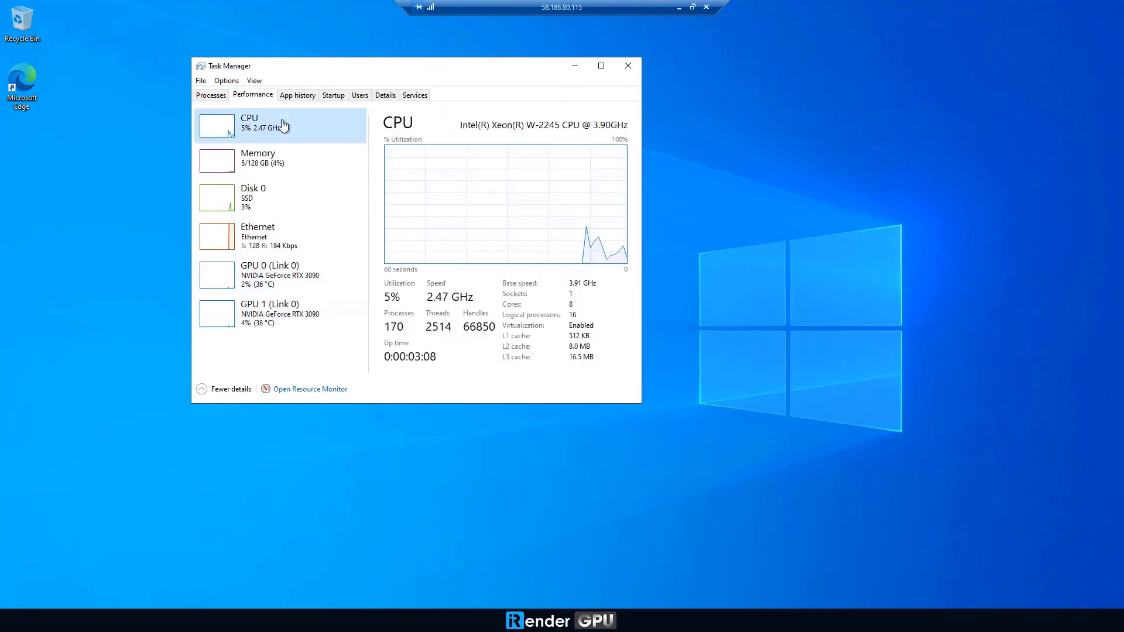
pyautogui.click(281, 157)
pyautogui.click(293, 202)
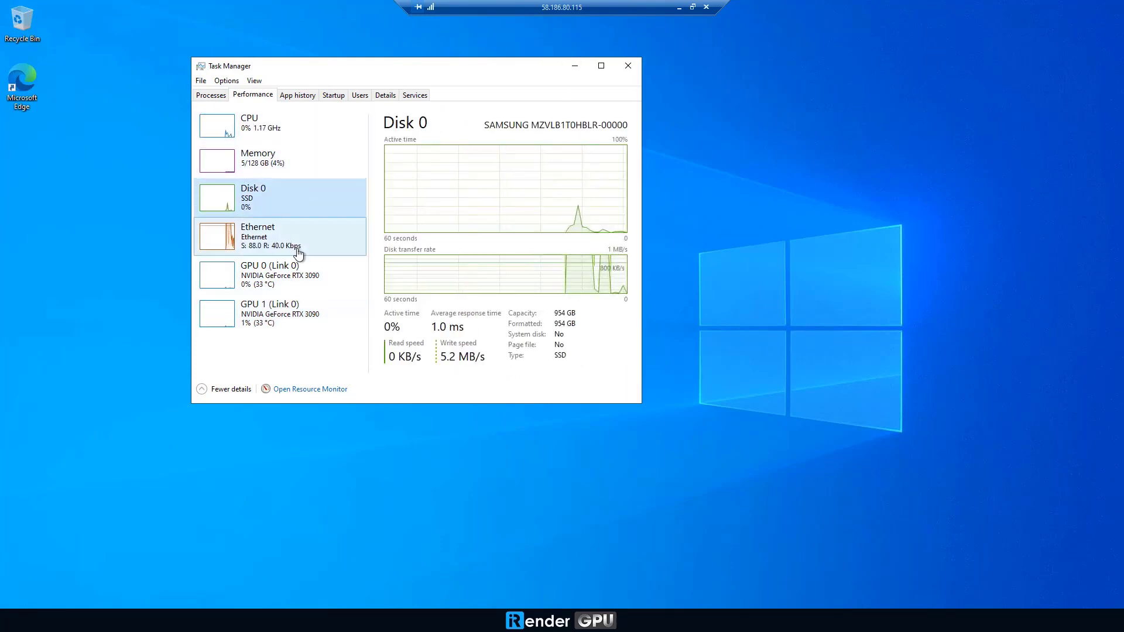
pyautogui.click(628, 65)
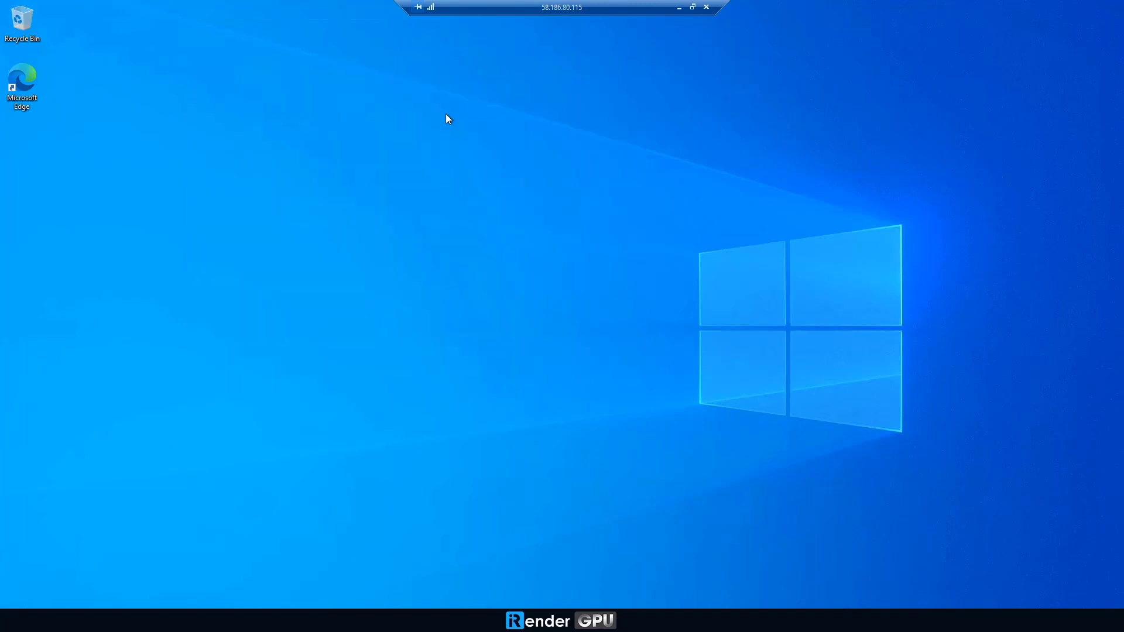
# Refresh the desktop and choose the Maxwell 5 | Studio - Windows 10 64 bits trial demo.
pyautogui.rightClick(445, 113)
pyautogui.click(471, 151)
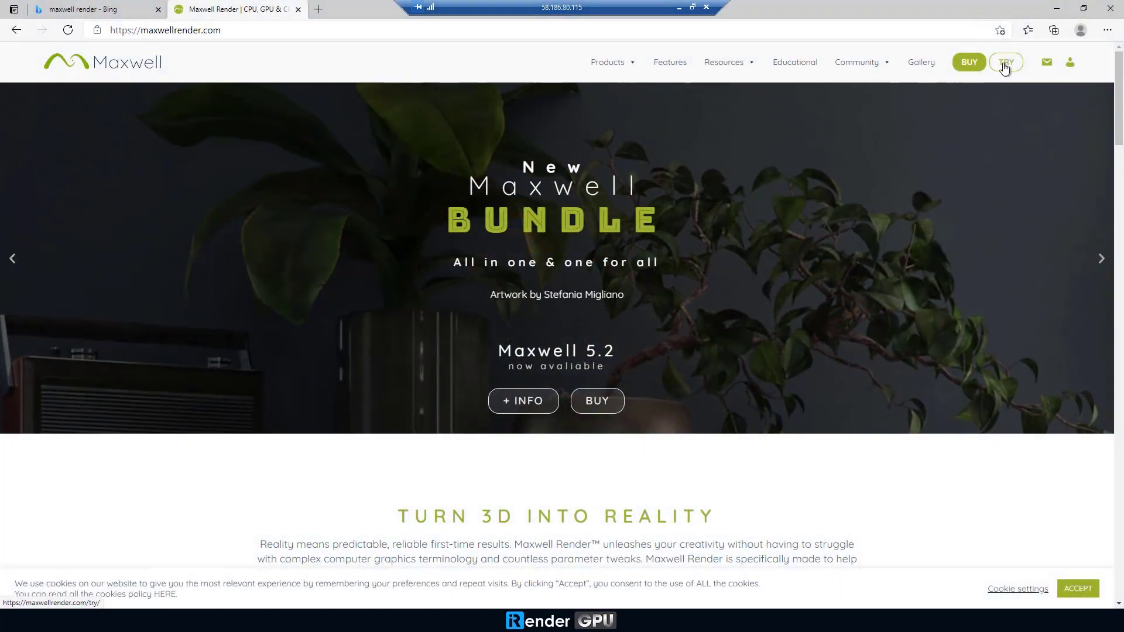
pyautogui.click(1004, 64)
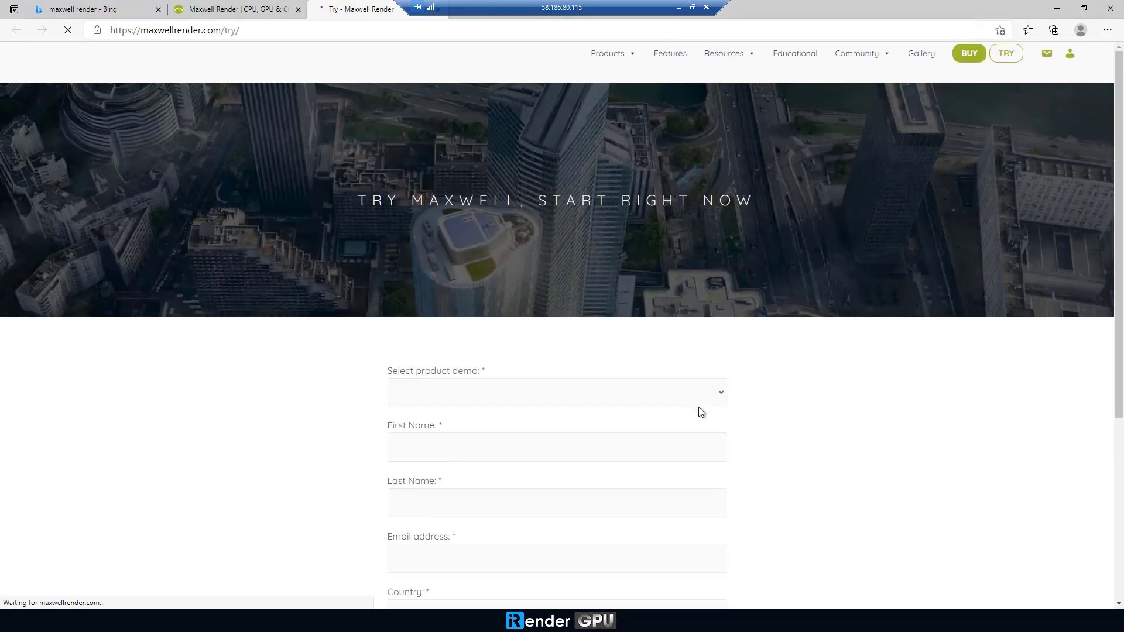
pyautogui.click(697, 395)
pyautogui.click(561, 161)
# Install Maxwell Studio through the Next and I Agree setup steps.
pyautogui.scroll(-3, 492, 480)
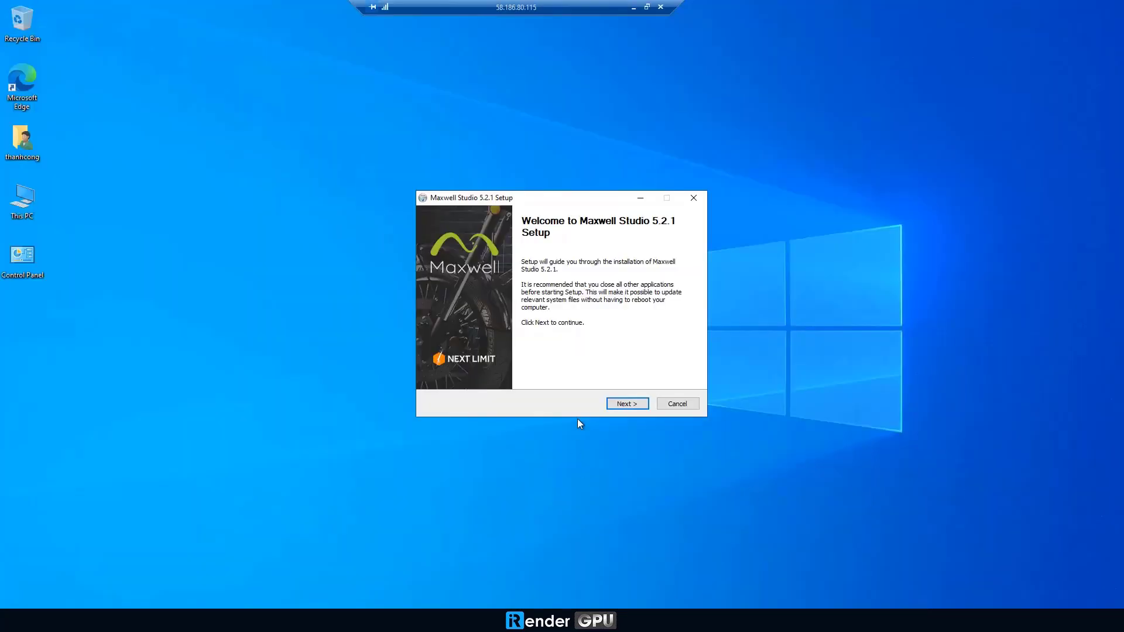
pyautogui.click(628, 403)
pyautogui.click(629, 403)
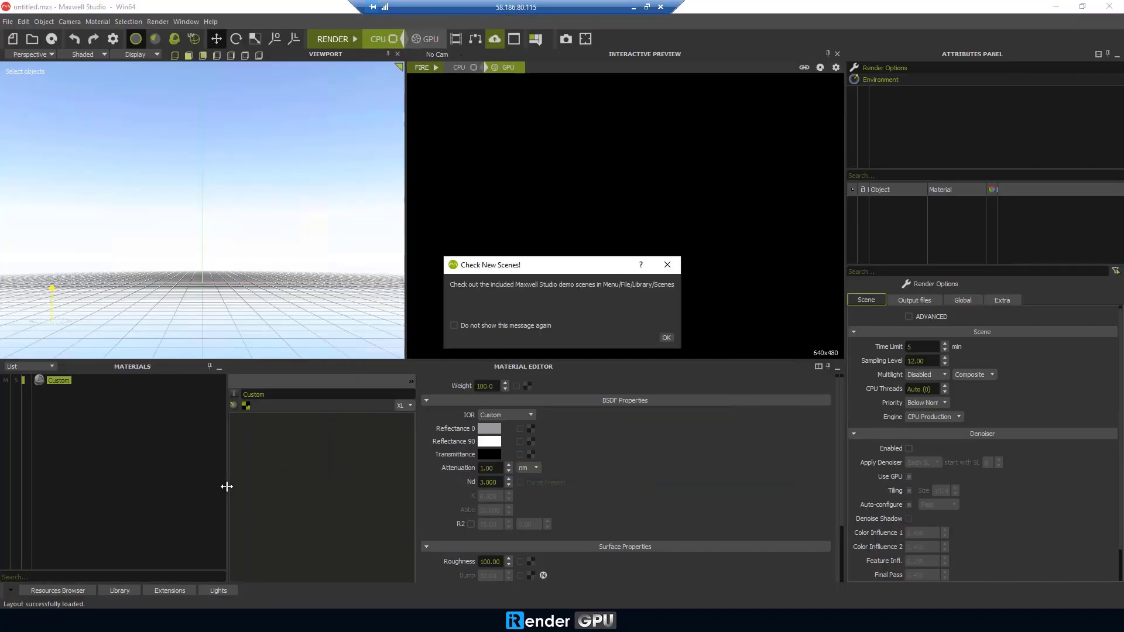
# Dismiss the version notice and open the Beauty_care demo scene from the Library.
pyautogui.click(669, 338)
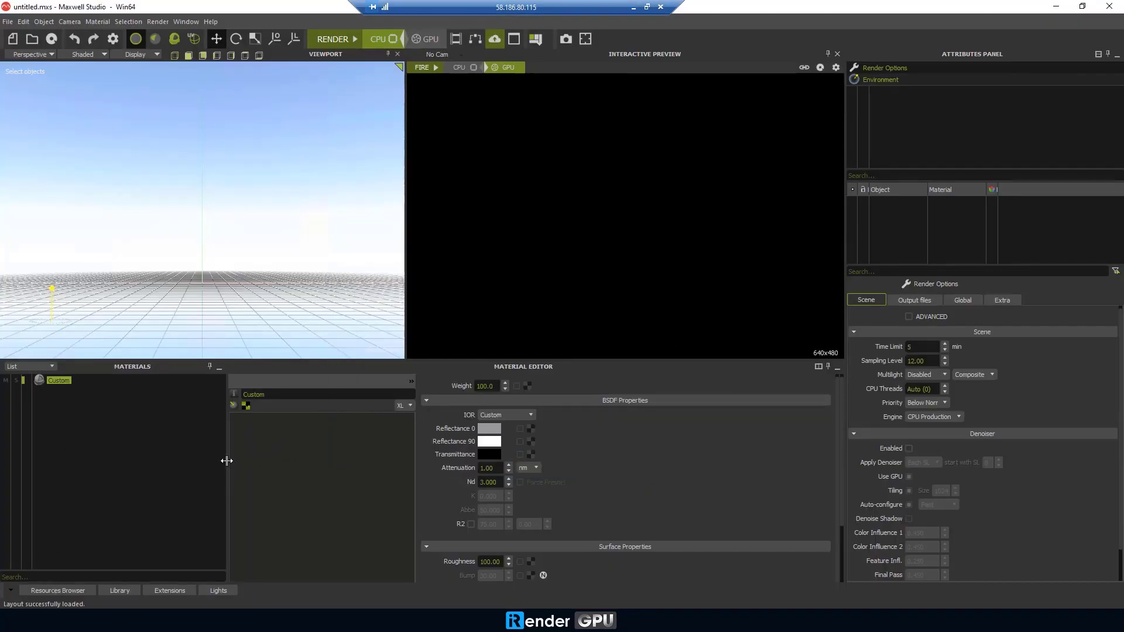
pyautogui.moveTo(227, 460); pyautogui.dragTo(278, 461)
pyautogui.click(132, 590)
pyautogui.scroll(-1, 212, 515)
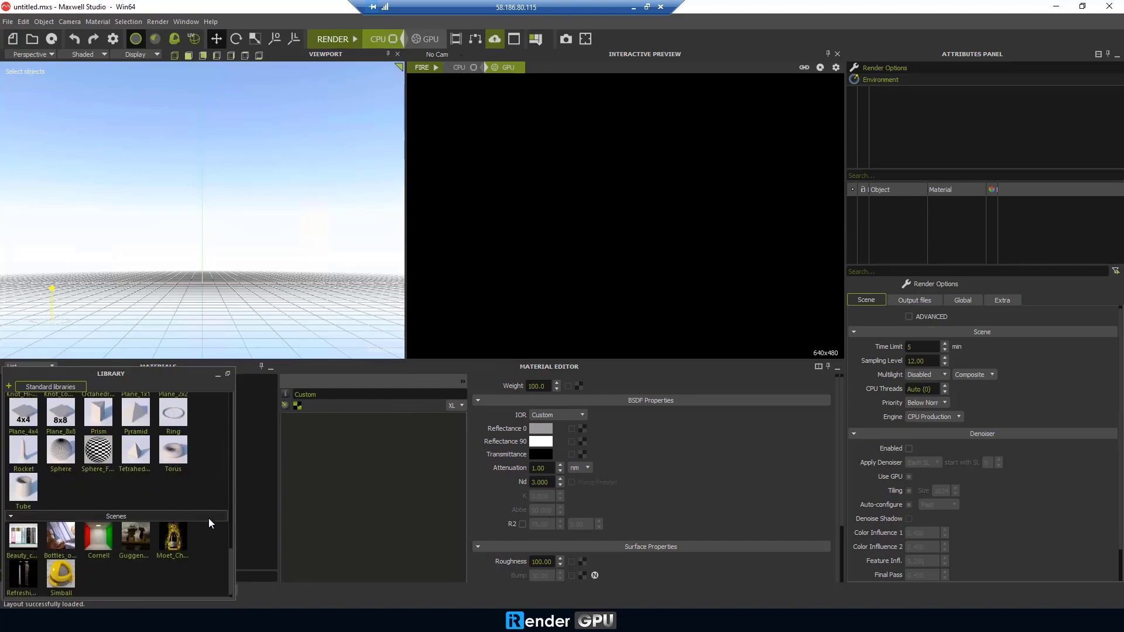
pyautogui.rightClick(24, 537)
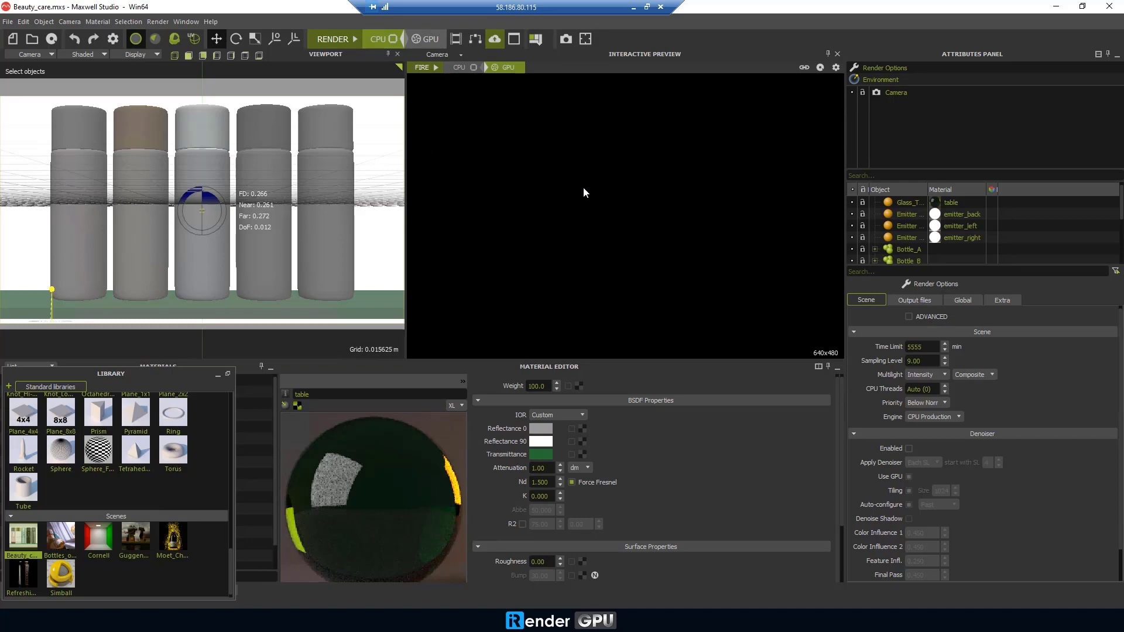
# Set the render engine to GPU and the sampling level to 14.
pyautogui.click(948, 417)
pyautogui.click(925, 440)
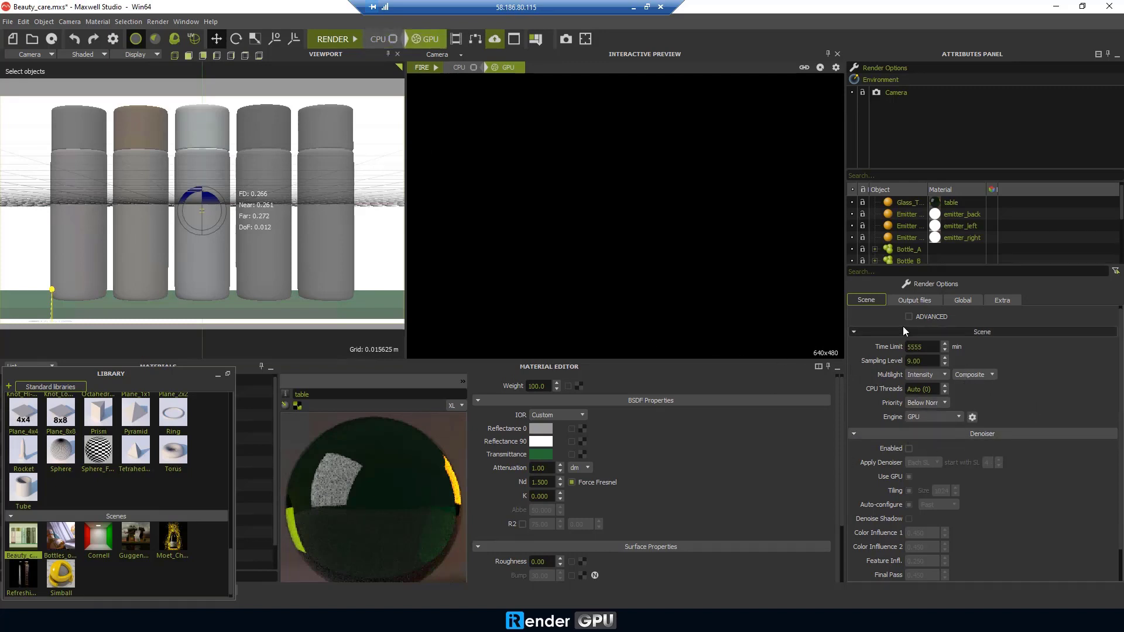
pyautogui.doubleClick(920, 361)
pyautogui.write('14')
pyautogui.press('Return')
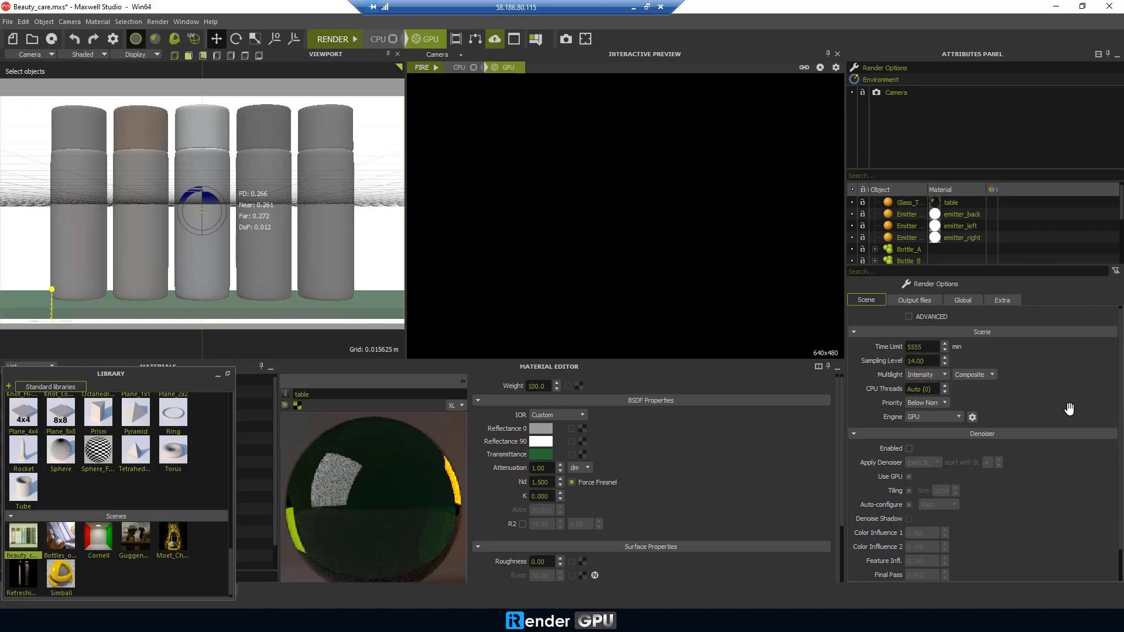
# Render the Beauty_care scene on GPU, skipping the first-time tips, until it completes.
pyautogui.click(331, 40)
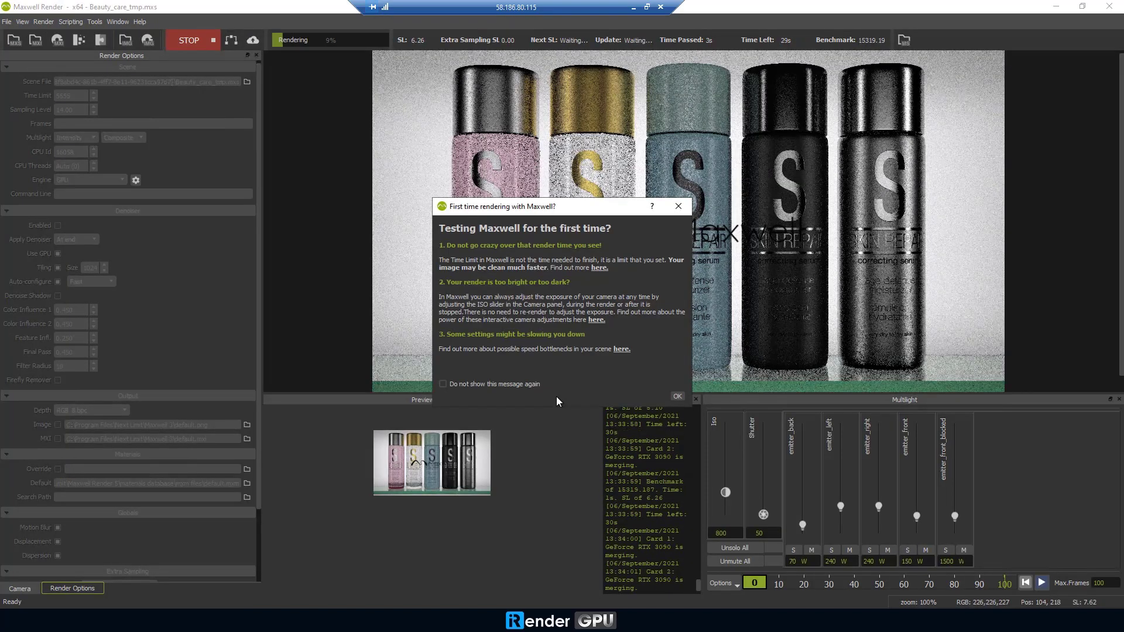
pyautogui.press('Return')
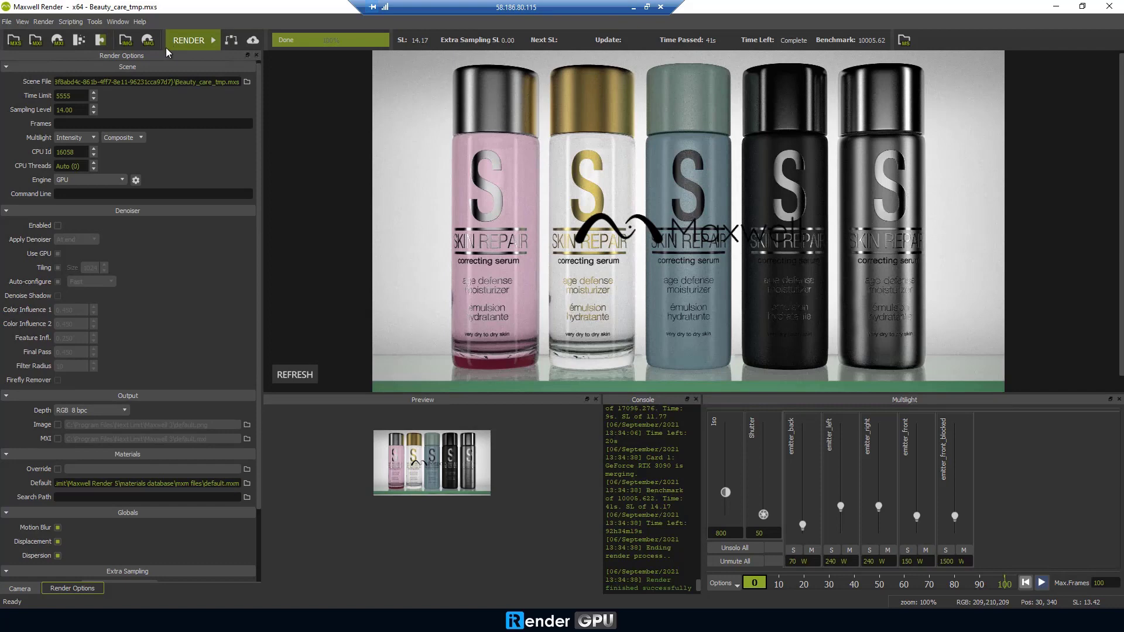
pyautogui.scroll(-1, 298, 165)
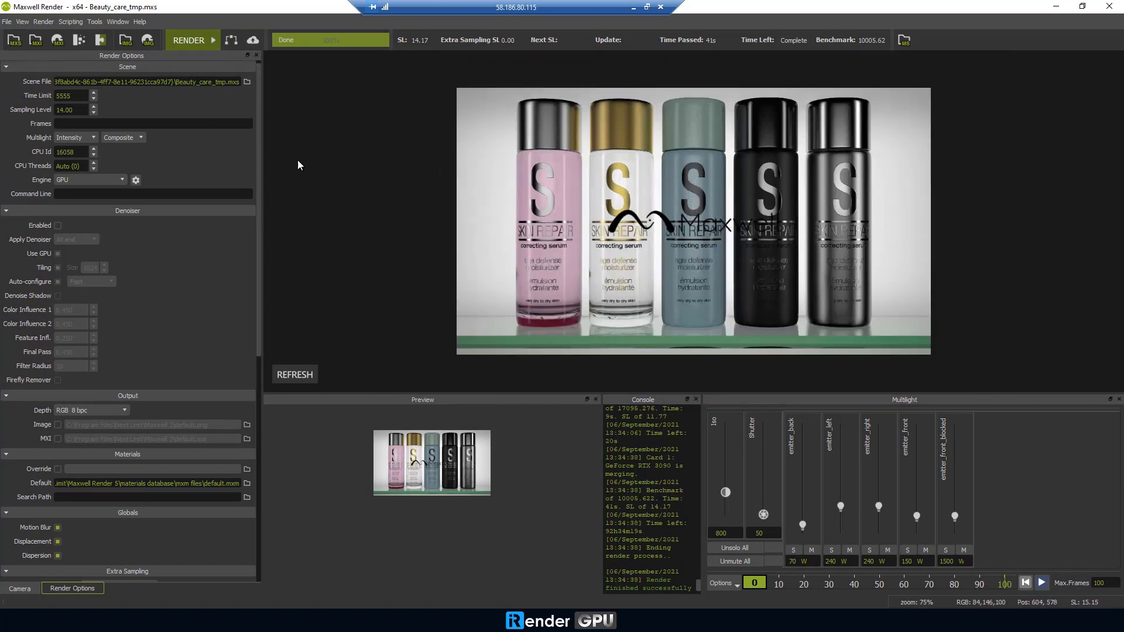
# Save the finished render as a 16-bit image named Test1 on the Desktop.
pyautogui.click(148, 44)
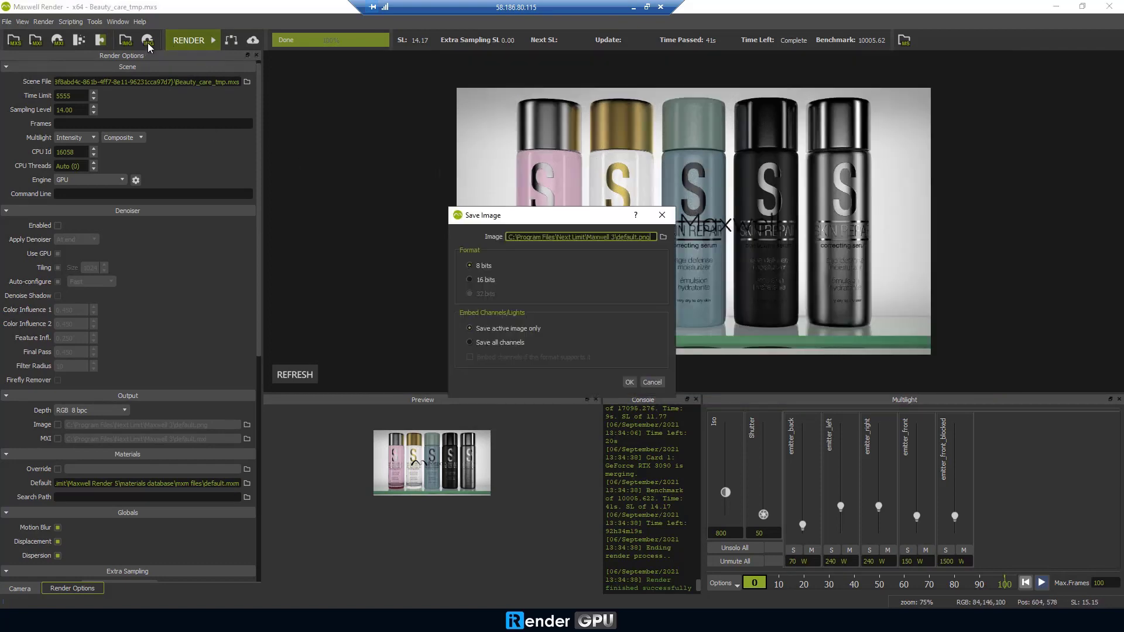
pyautogui.click(481, 281)
pyautogui.click(662, 236)
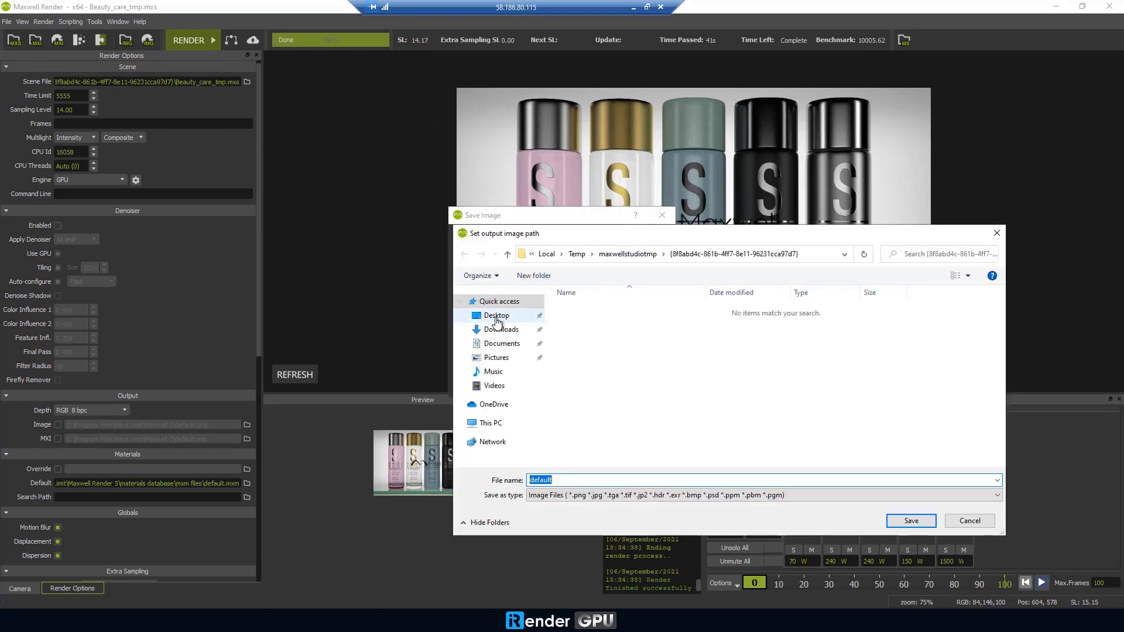
pyautogui.write('Test1')
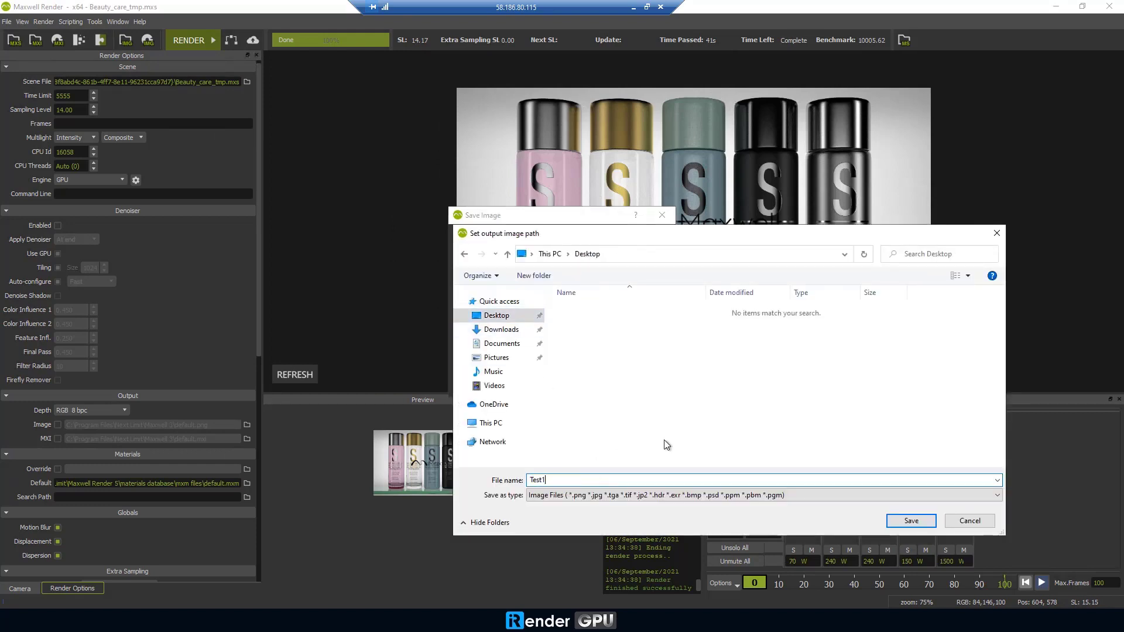
pyautogui.click(909, 521)
pyautogui.click(637, 381)
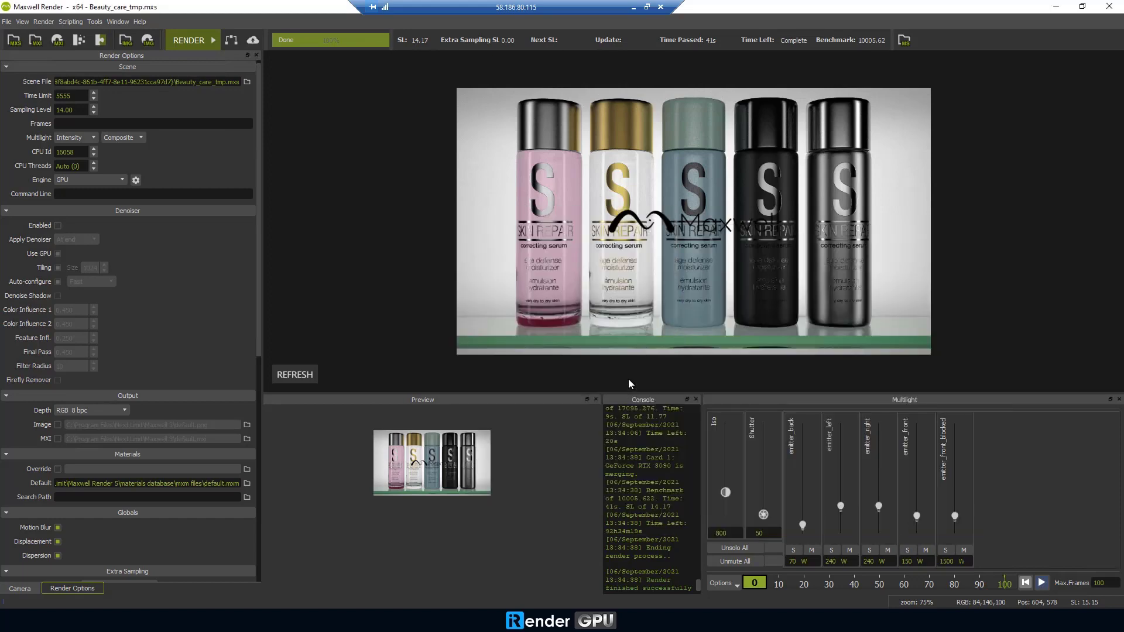
# Close Maxwell Render and open the Moet_Chandon demo scene, discarding changes to Beauty_care.
pyautogui.click(1056, 7)
pyautogui.click(59, 540)
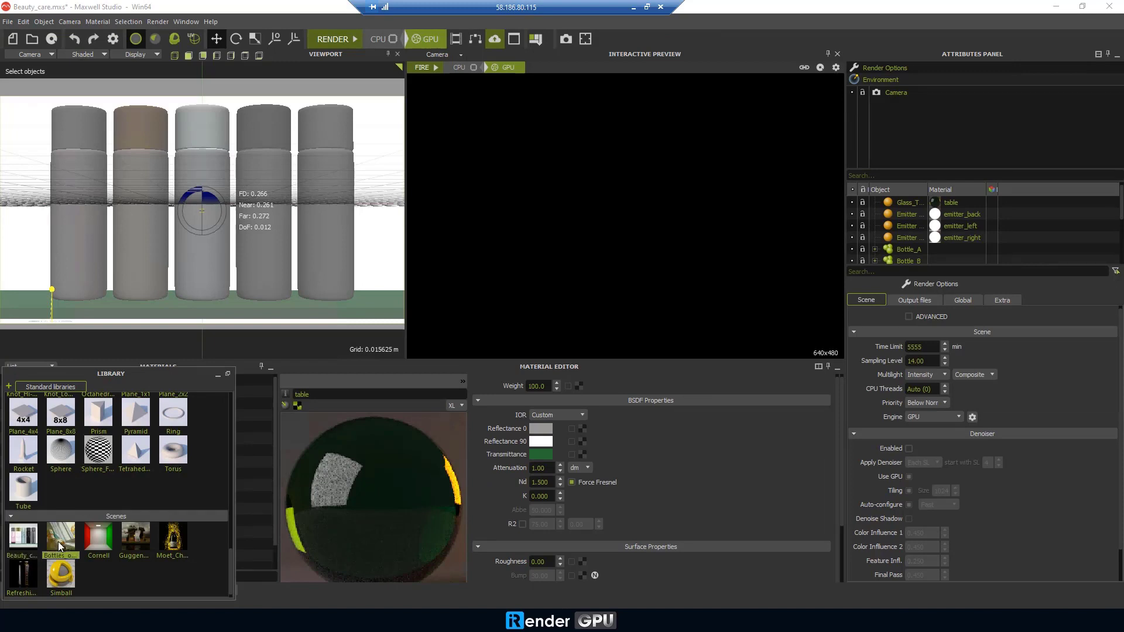
pyautogui.click(29, 567)
pyautogui.doubleClick(178, 539)
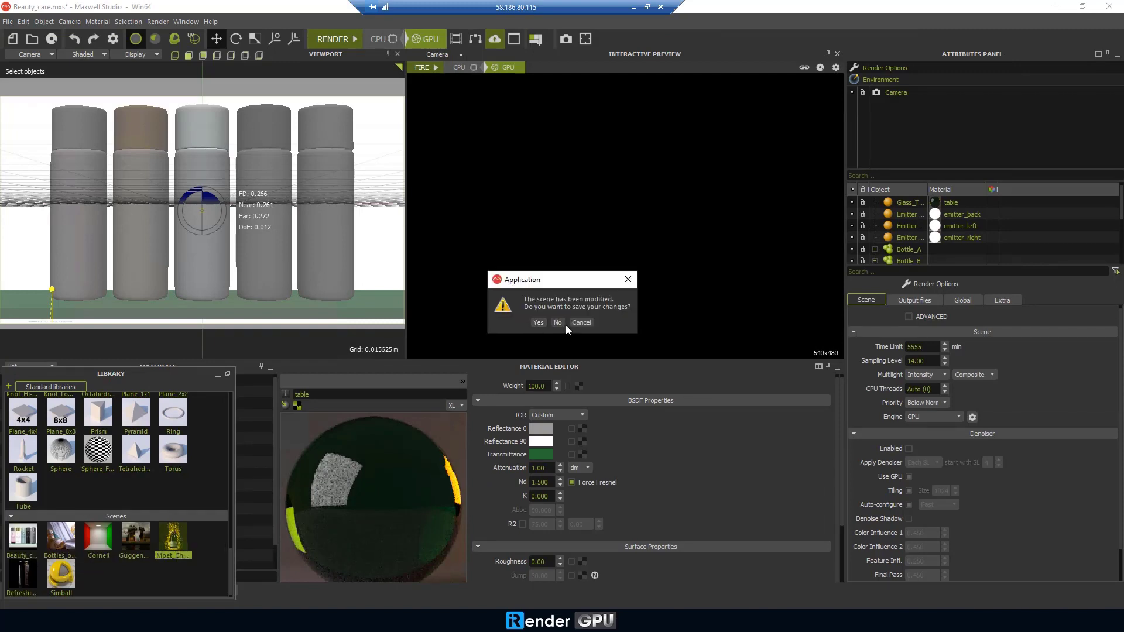
pyautogui.click(557, 322)
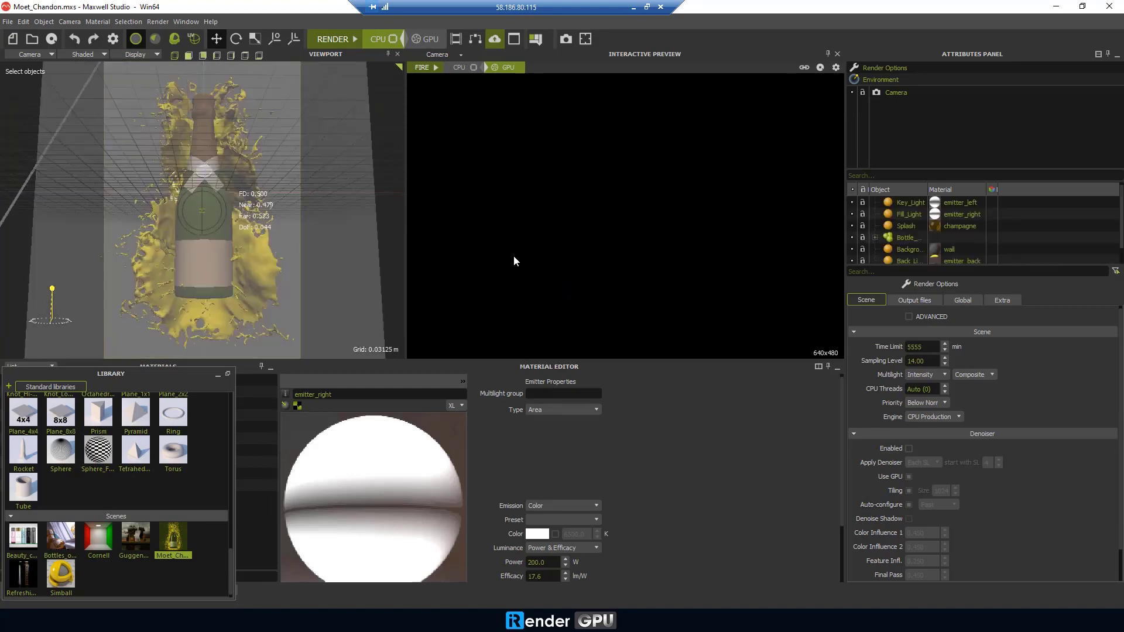
# Set the engine to GPU, review the output and global settings, and start rendering Moet_Chandon.
pyautogui.click(914, 442)
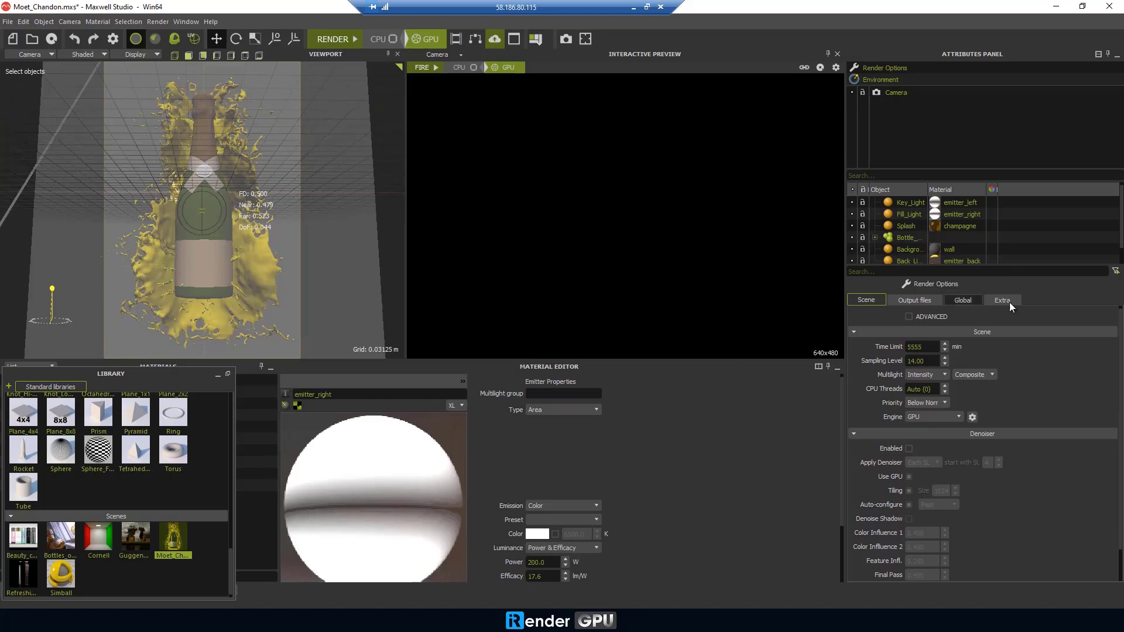
pyautogui.click(919, 297)
pyautogui.click(967, 298)
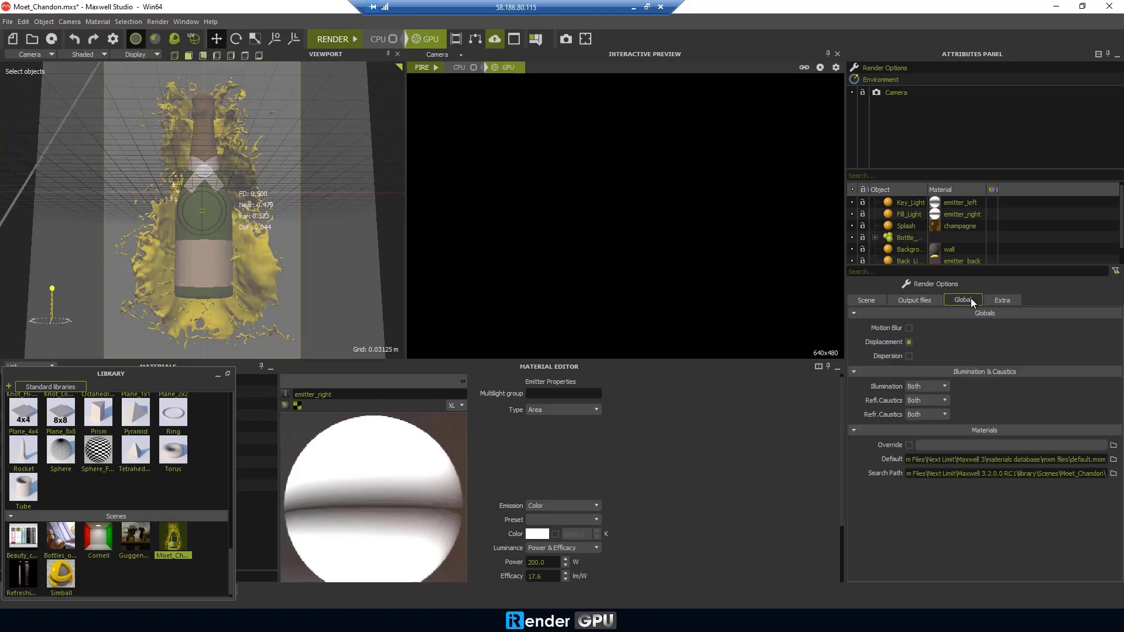
pyautogui.click(872, 301)
pyautogui.click(336, 40)
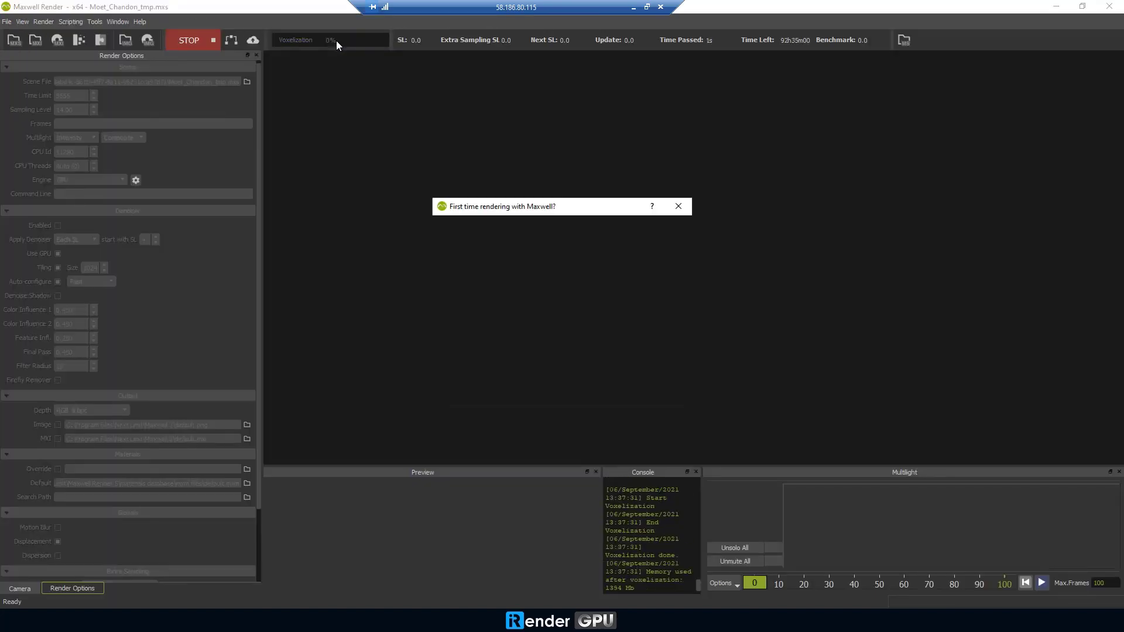
# Skip the tips and zoom to inspect the Moet_Chandon render until it finishes in 29 s.
pyautogui.click(678, 206)
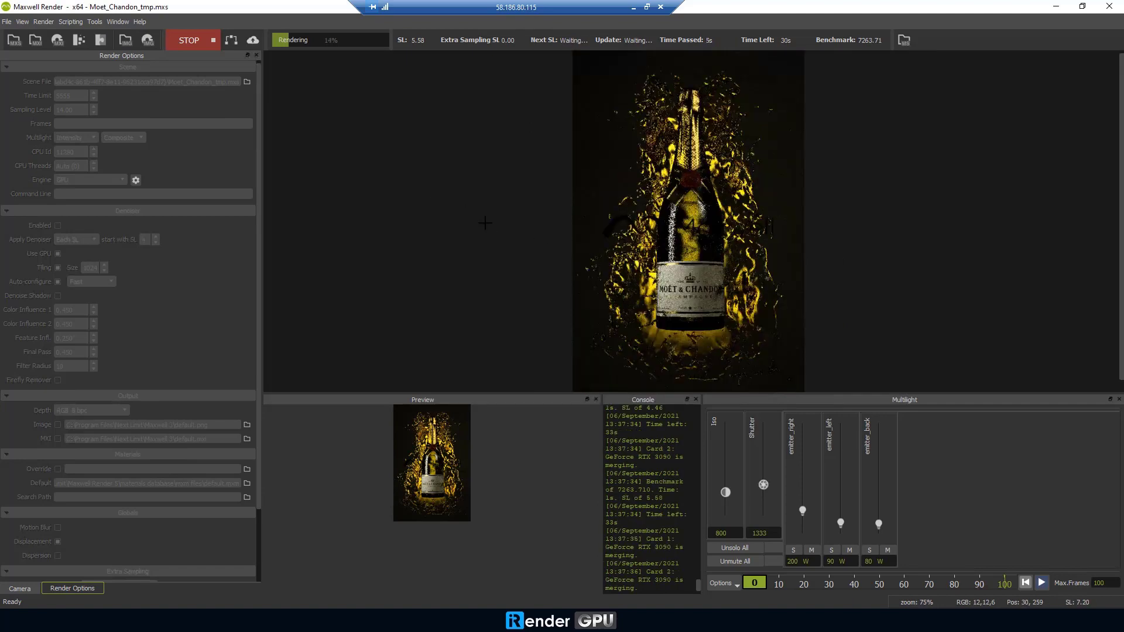
pyautogui.scroll(4, 607, 294)
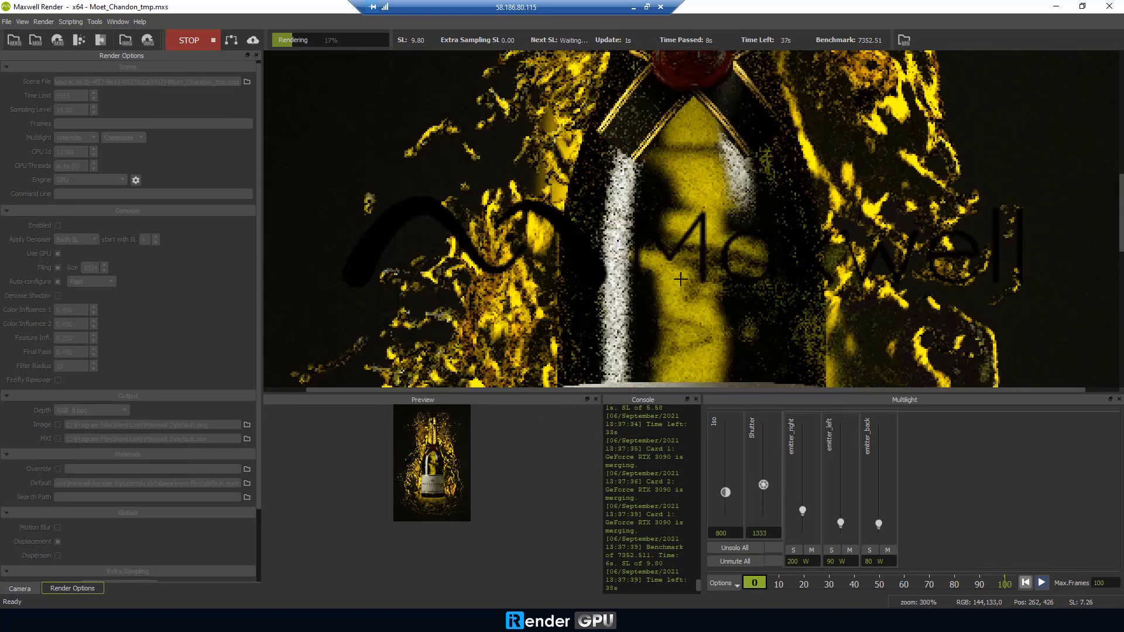
pyautogui.scroll(-3, 608, 287)
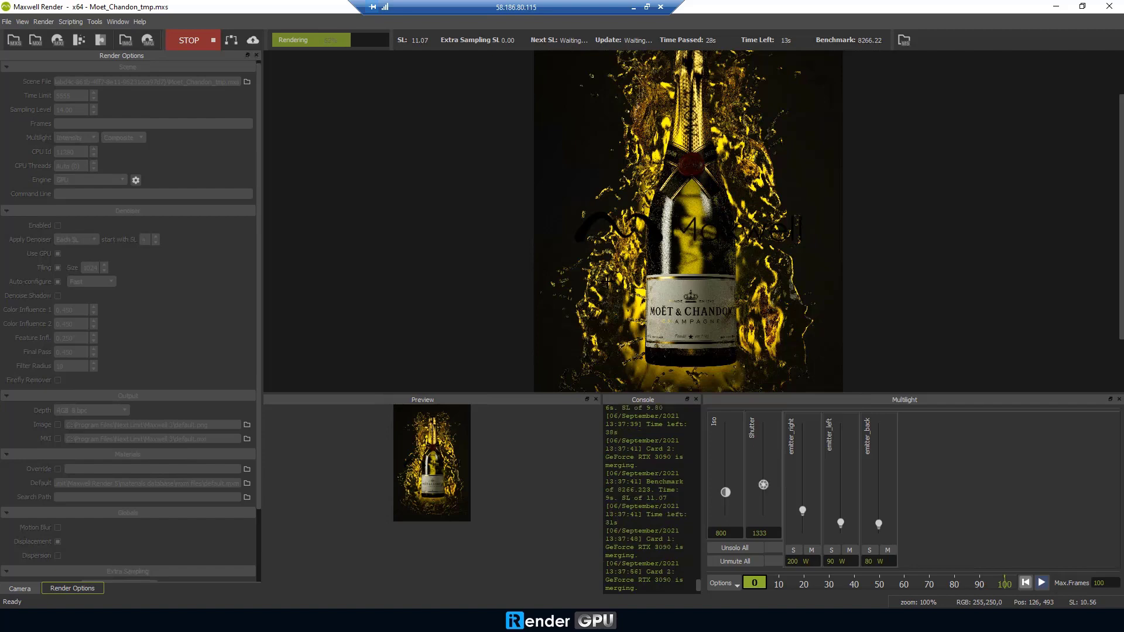
pyautogui.scroll(-1, 631, 272)
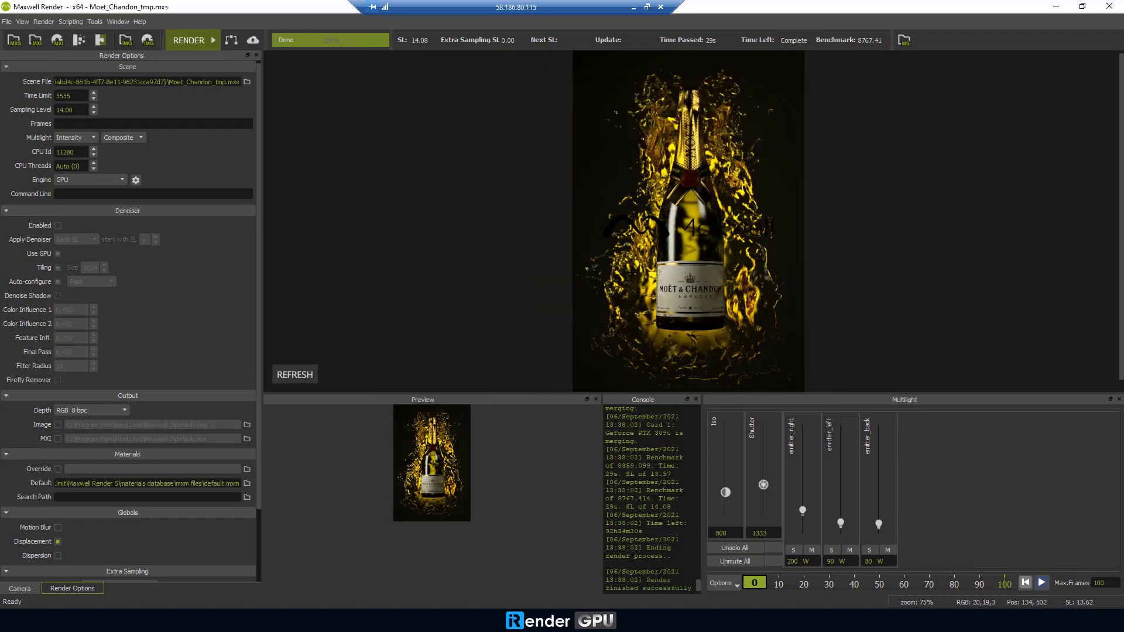
pyautogui.scroll(2, 682, 238)
pyautogui.scroll(-1, 660, 325)
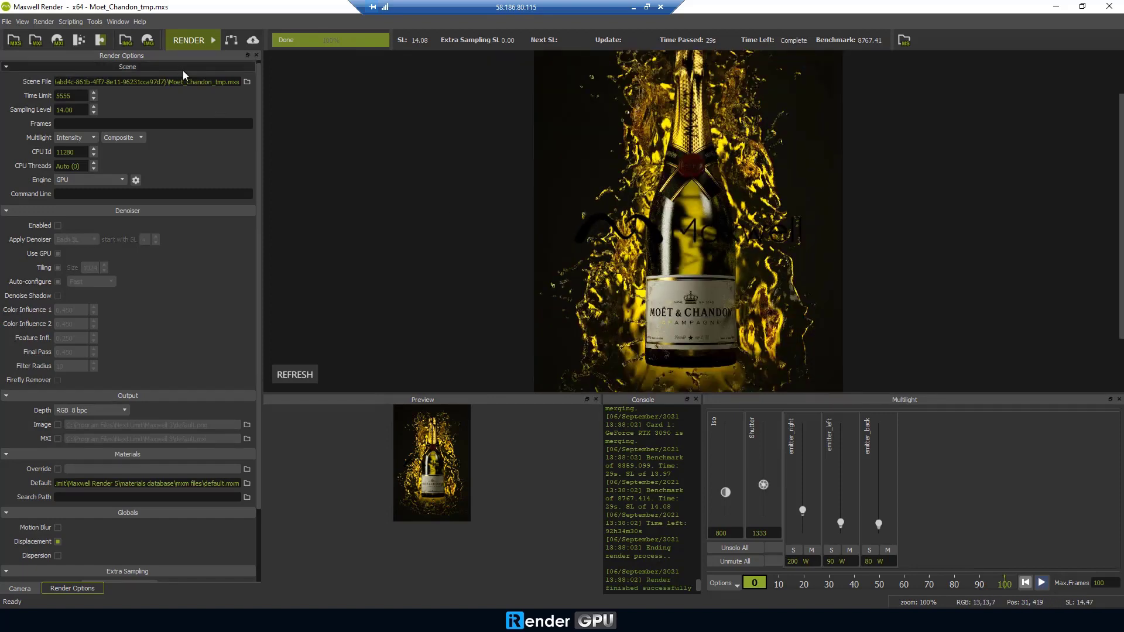
# Save the champagne render as image Test2 on the Desktop, accepting the permission warning.
pyautogui.click(150, 45)
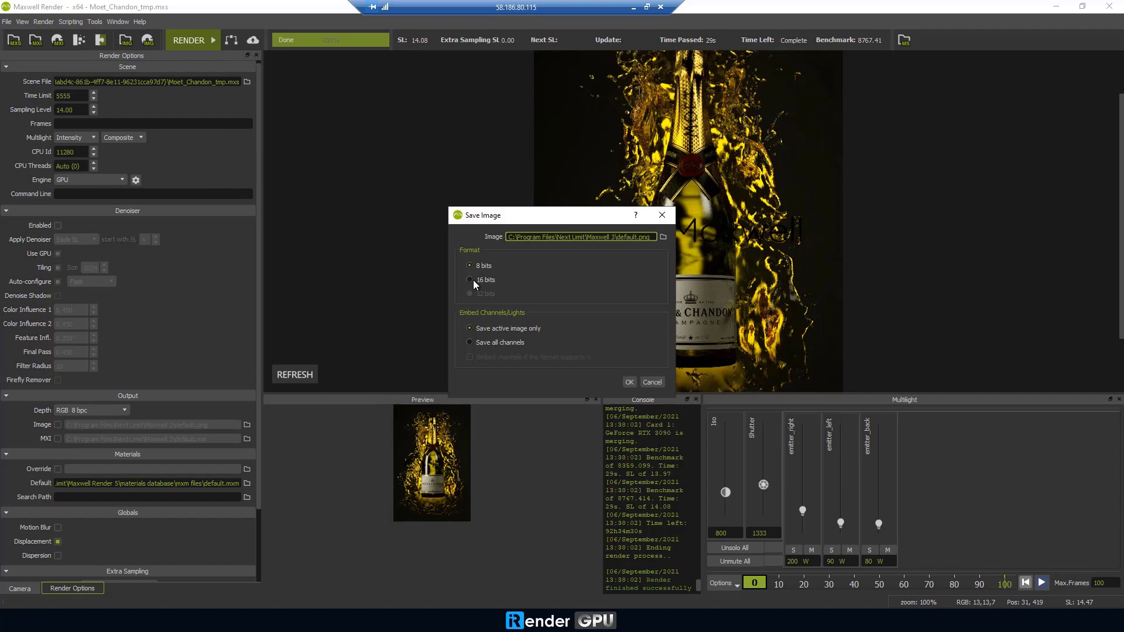
pyautogui.click(663, 236)
pyautogui.write('Test2')
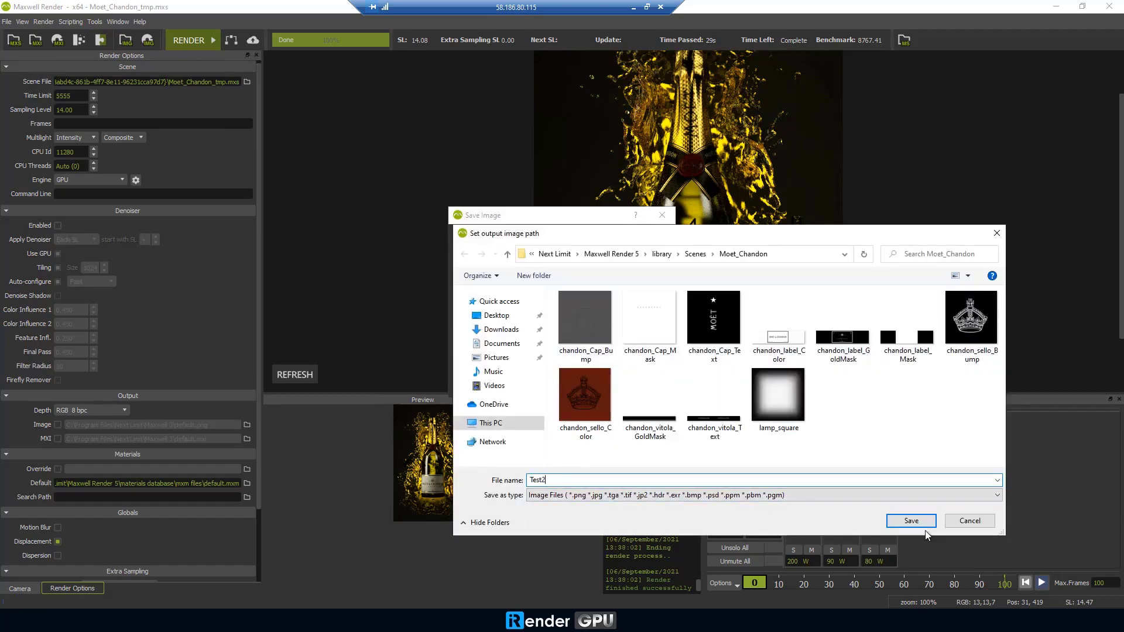
pyautogui.click(910, 520)
pyautogui.click(687, 322)
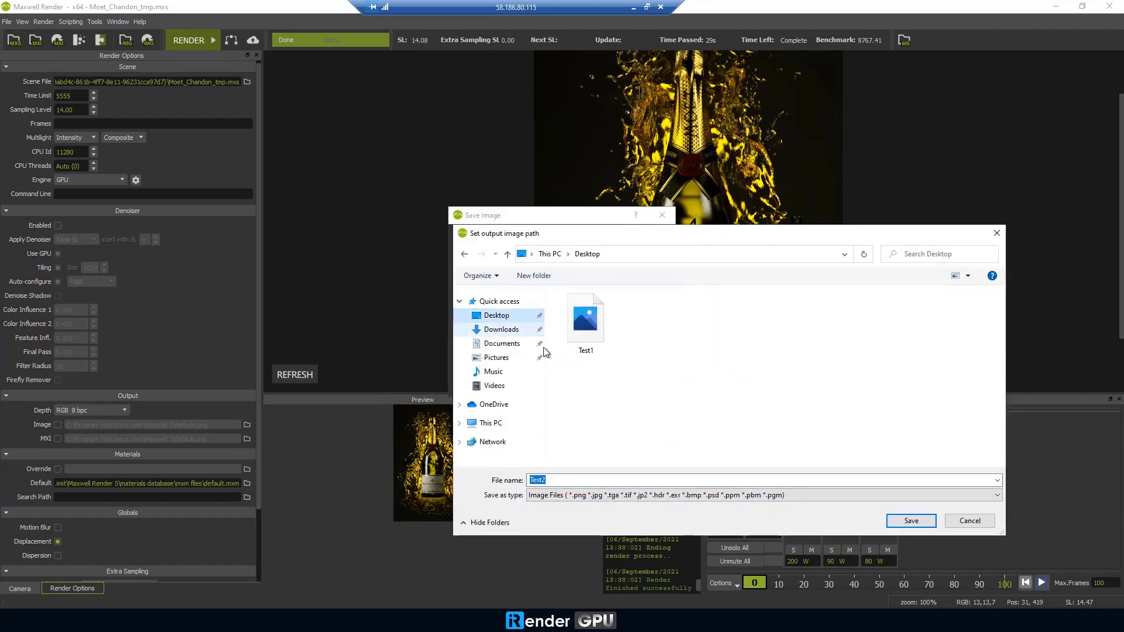
pyautogui.click(910, 520)
pyautogui.click(629, 381)
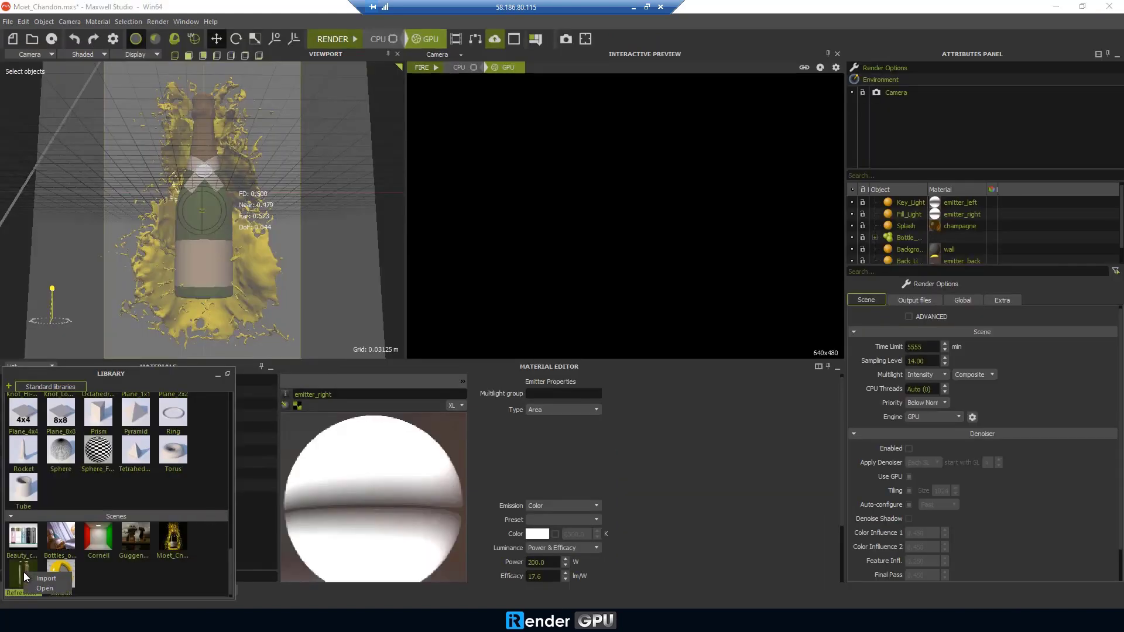
# Load the Refreshing_drink_can scene without saving the previous one and set the engine to GPU.
pyautogui.click(39, 587)
pyautogui.click(557, 322)
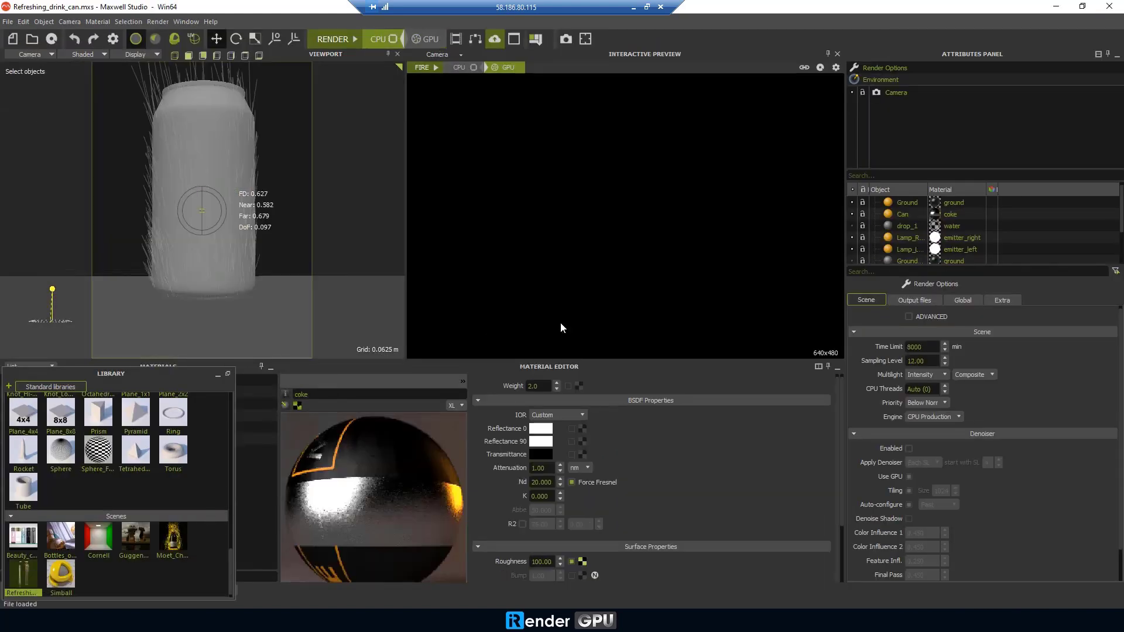
pyautogui.click(933, 417)
pyautogui.click(933, 433)
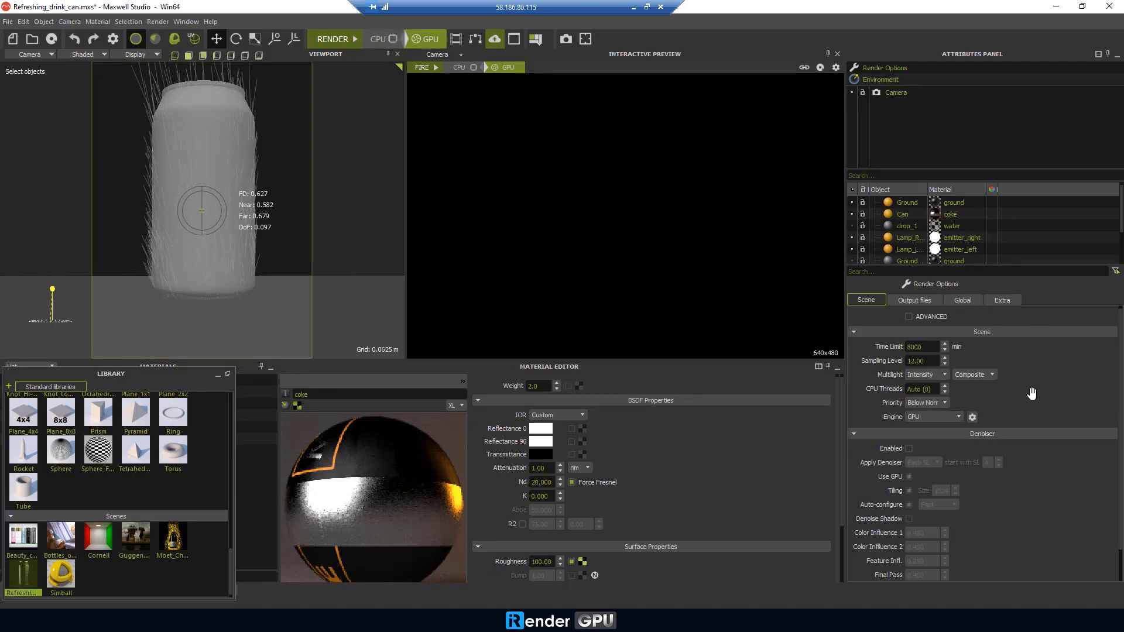
# Launch the render of the drink can scene.
pyautogui.scroll(-1, 1032, 375)
pyautogui.scroll(2, 1032, 376)
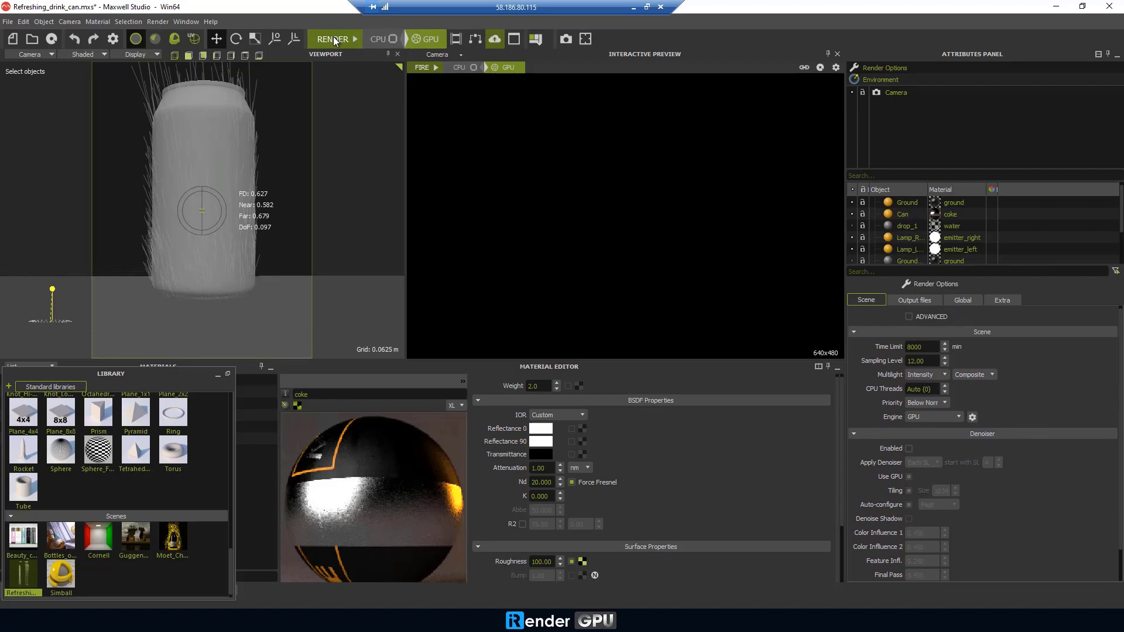
pyautogui.click(332, 40)
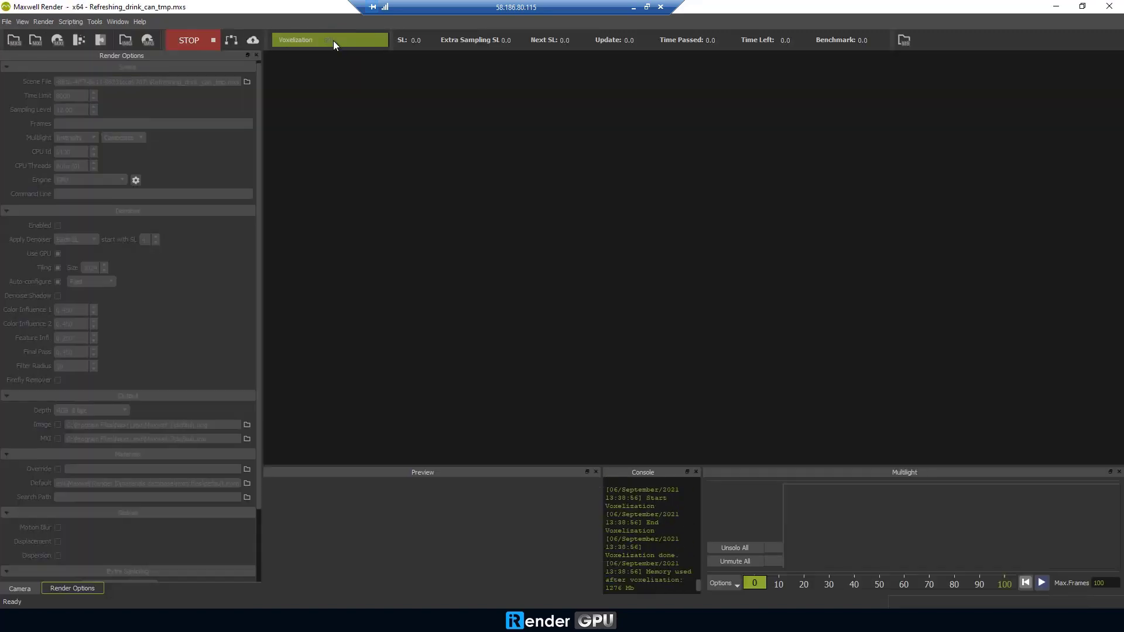
# Dismiss the first-time rendering notice and let the drink can render finish.
pyautogui.click(679, 202)
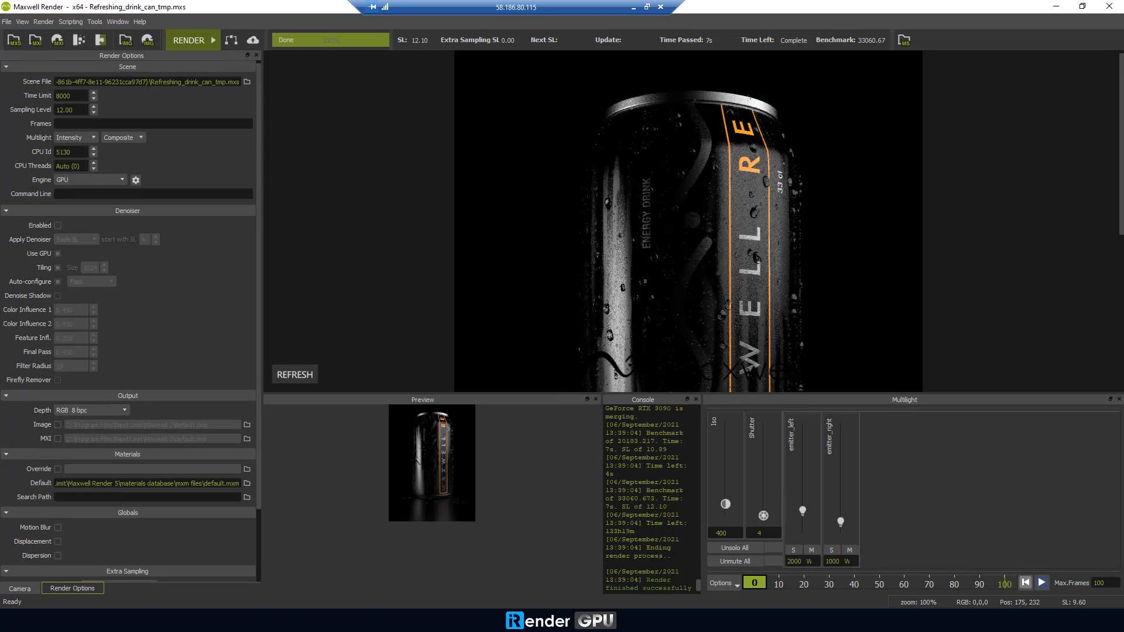
pyautogui.scroll(-5, 635, 163)
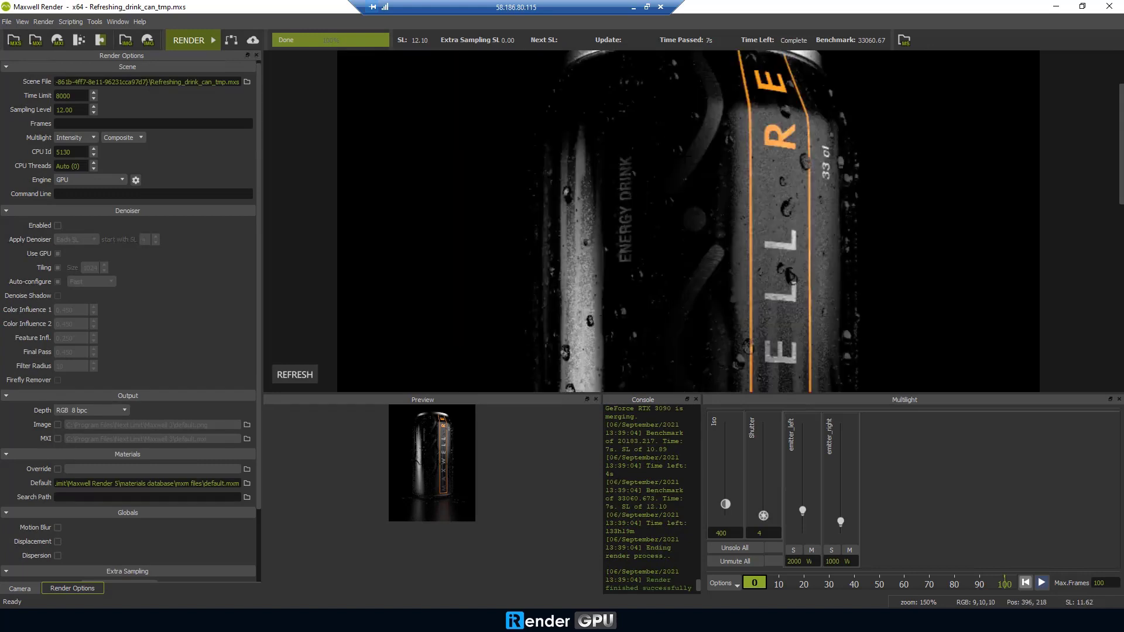
pyautogui.scroll(-2, 635, 162)
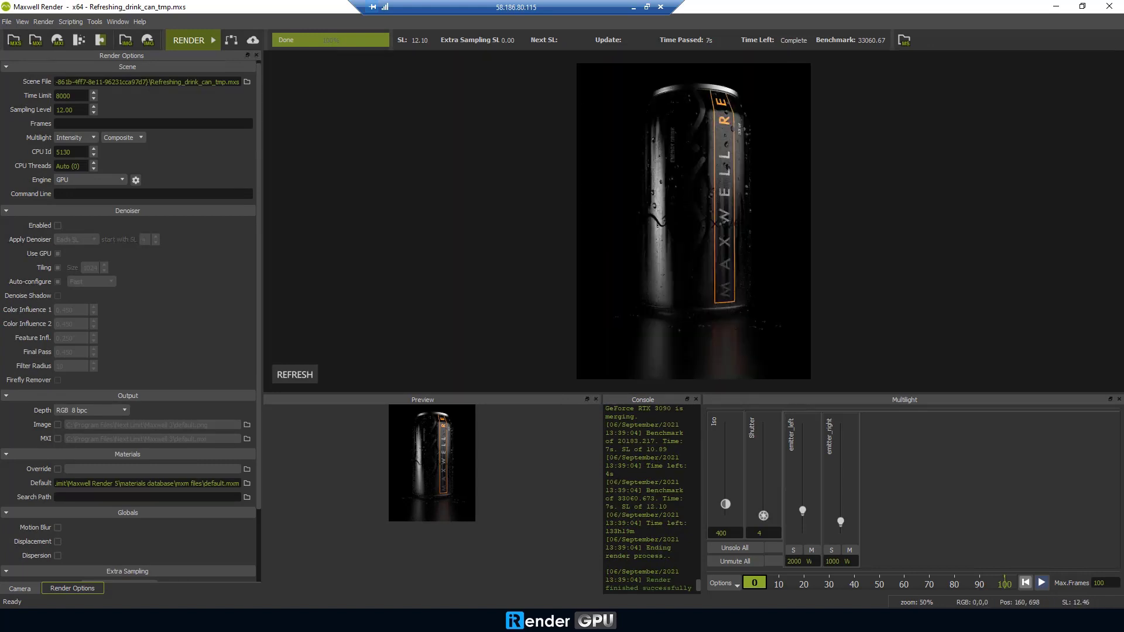
pyautogui.scroll(1, 623, 267)
pyautogui.scroll(-1, 623, 267)
# Save the drink can render to the Desktop as Test3, then close Maxwell Render.
pyautogui.click(148, 42)
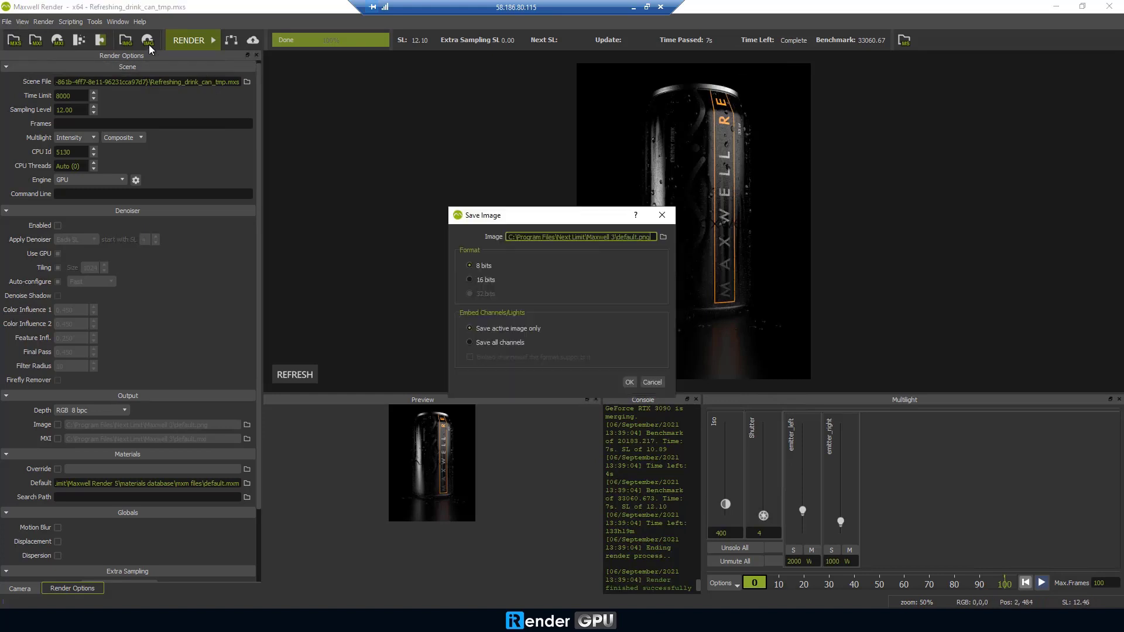
pyautogui.click(663, 237)
pyautogui.click(521, 316)
pyautogui.doubleClick(601, 480)
pyautogui.write('Test3')
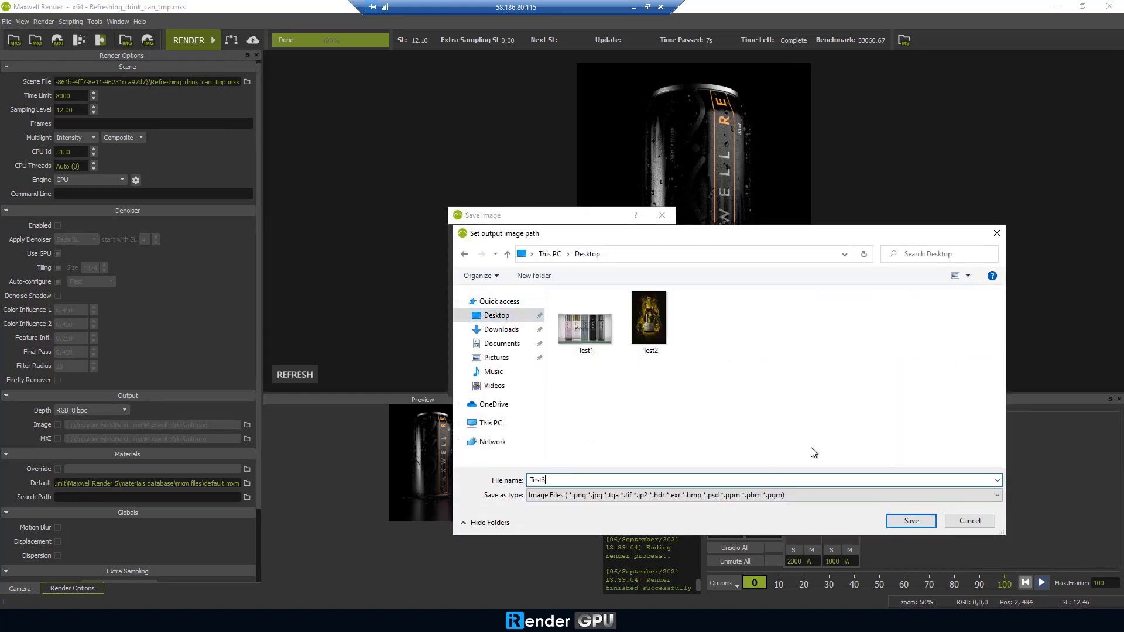
pyautogui.click(911, 520)
pyautogui.click(629, 382)
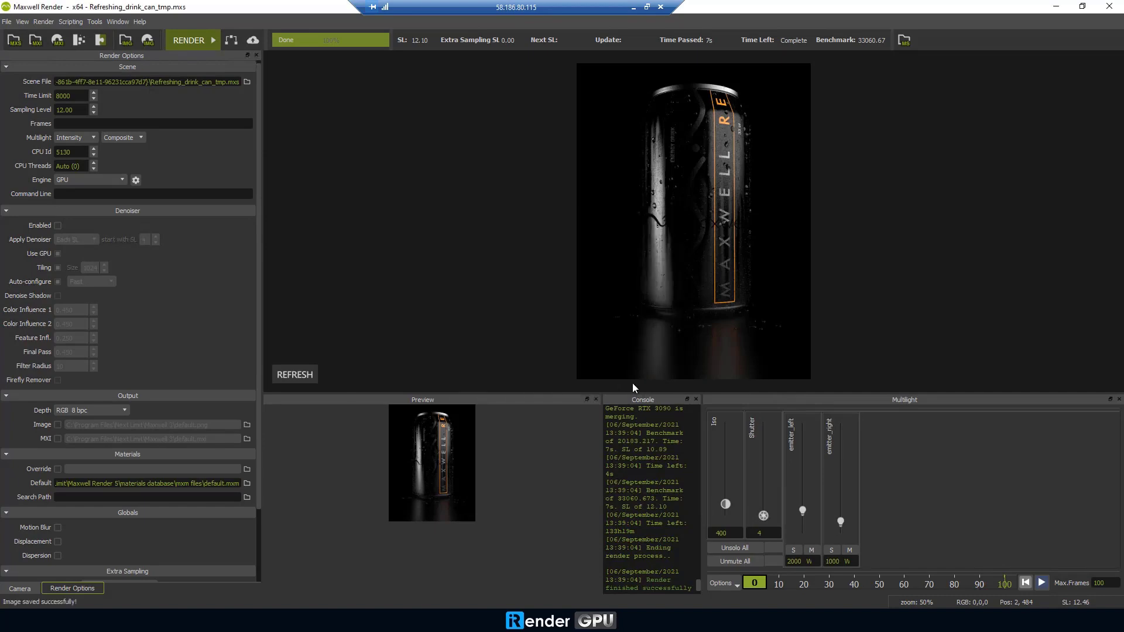
pyautogui.click(1108, 6)
# Close Maxwell Studio without saving and copy the Test1, Test2 and Test3 images from the desktop.
pyautogui.click(1108, 6)
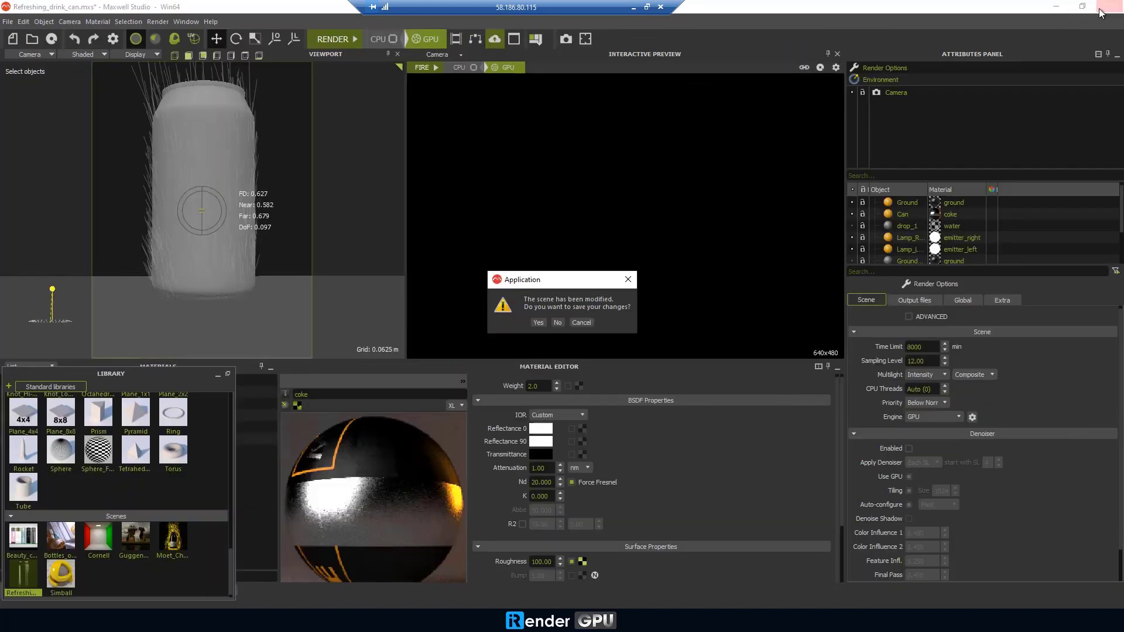
pyautogui.click(557, 322)
pyautogui.rightClick(273, 250)
pyautogui.moveTo(205, 331); pyautogui.dragTo(61, 149)
pyautogui.rightClick(62, 149)
pyautogui.click(114, 393)
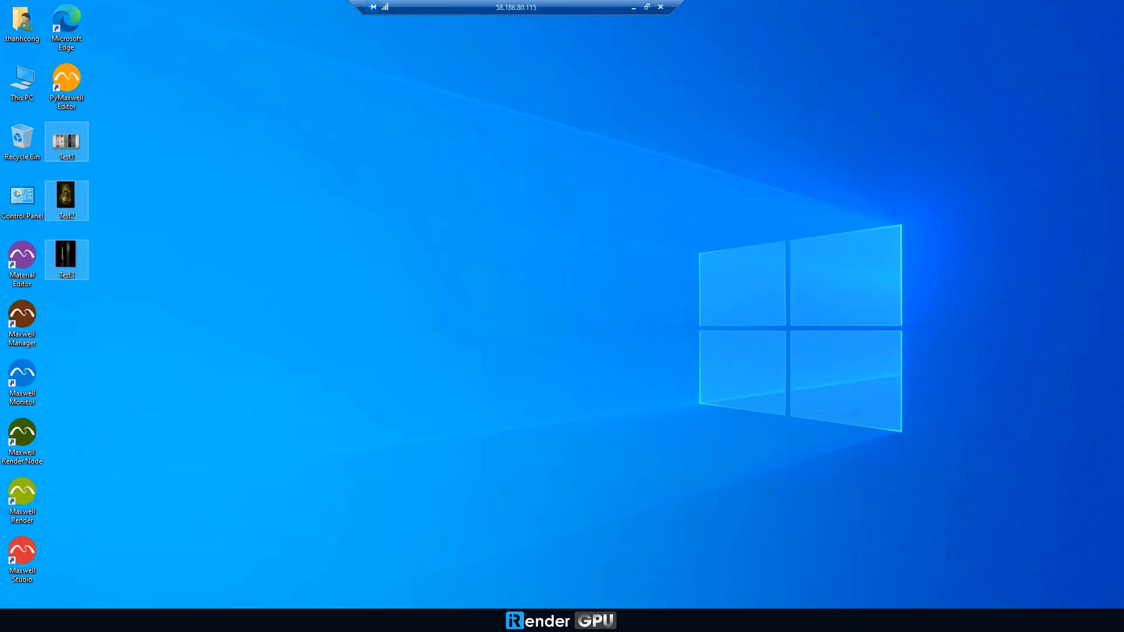
# Paste the three images into the Storage (Z:) drive, then close Explorer and the remote desktop bar.
pyautogui.press('super+e')
pyautogui.click(282, 319)
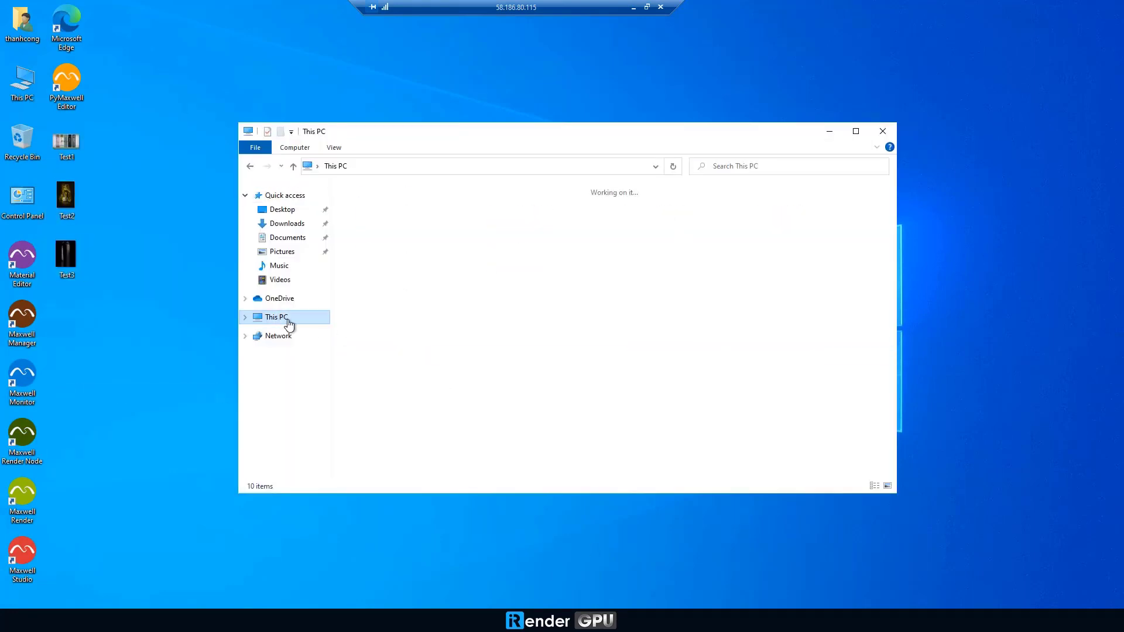
pyautogui.click(553, 381)
pyautogui.doubleClick(552, 380)
pyautogui.rightClick(411, 307)
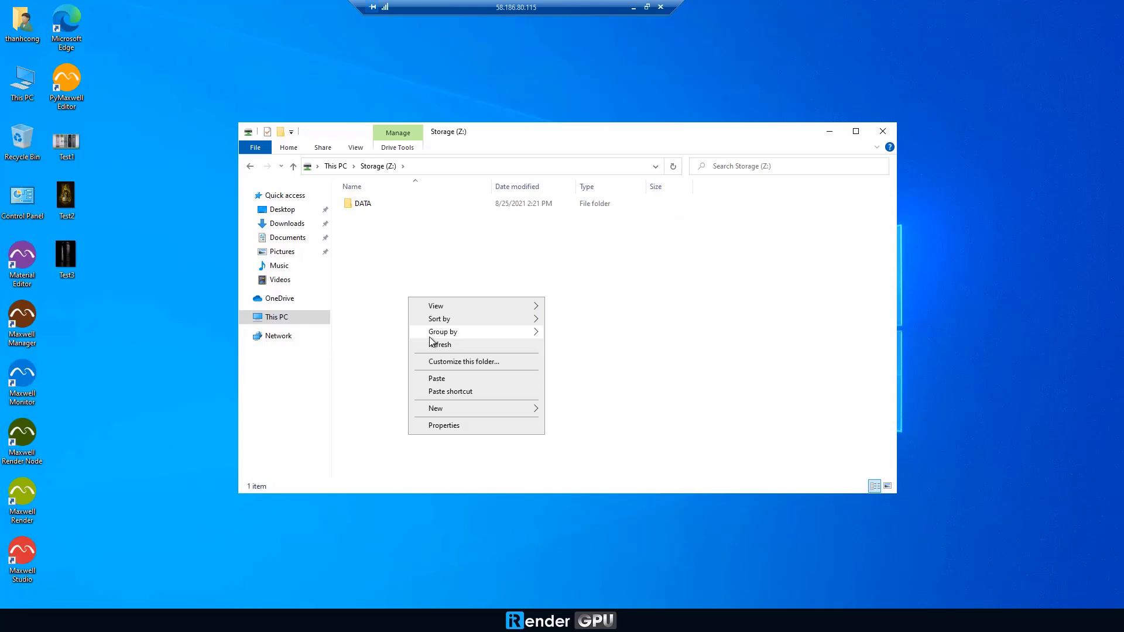
pyautogui.click(439, 379)
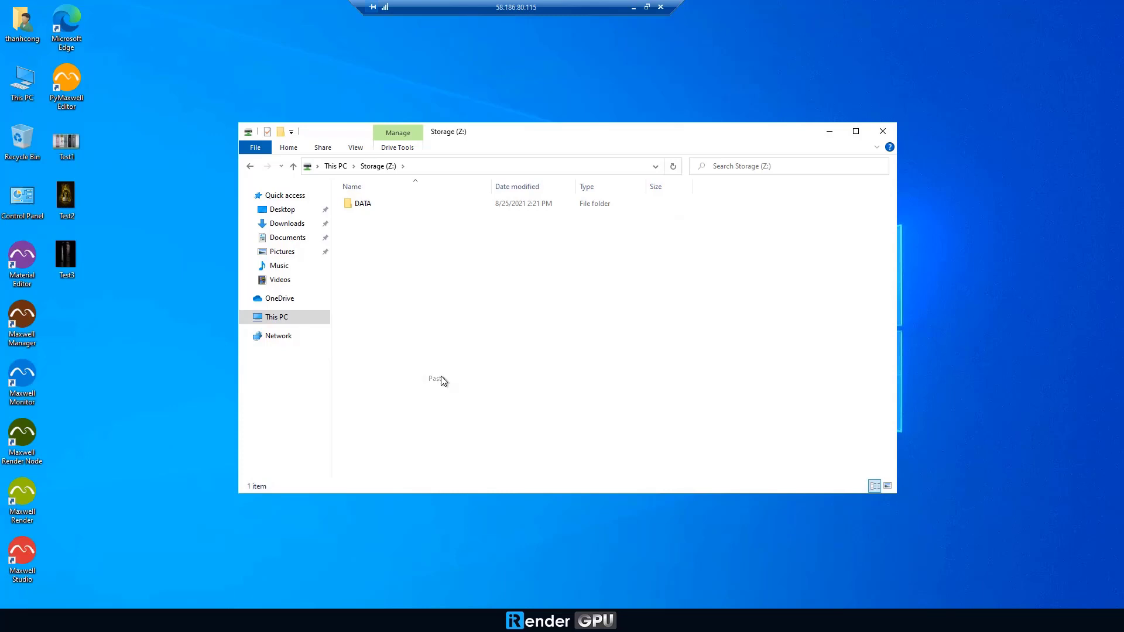
pyautogui.click(879, 133)
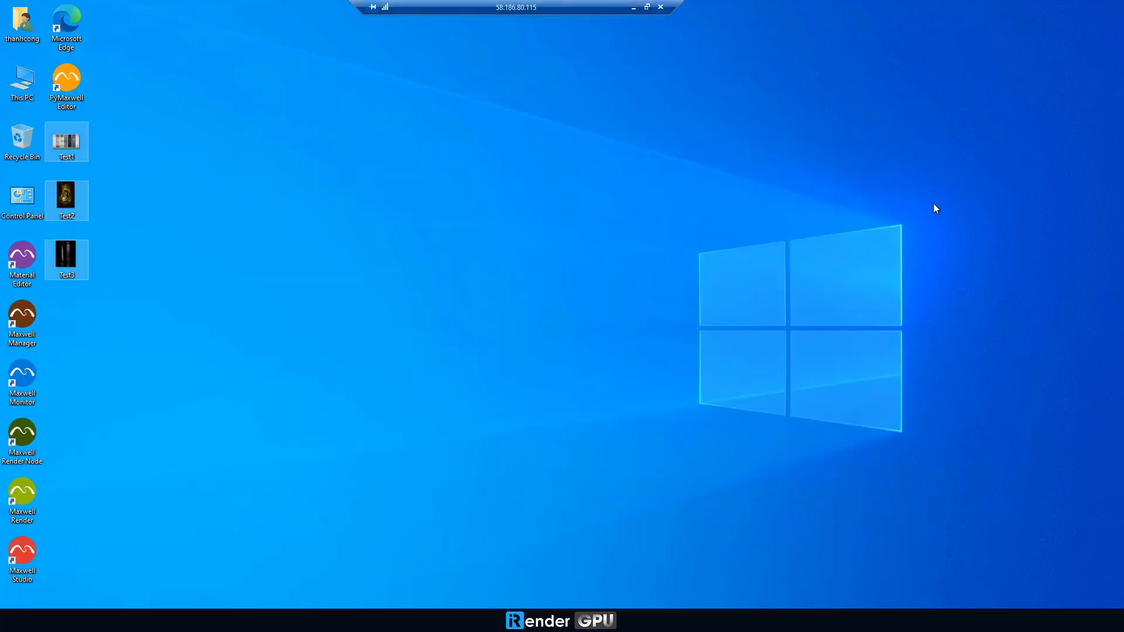
pyautogui.click(660, 7)
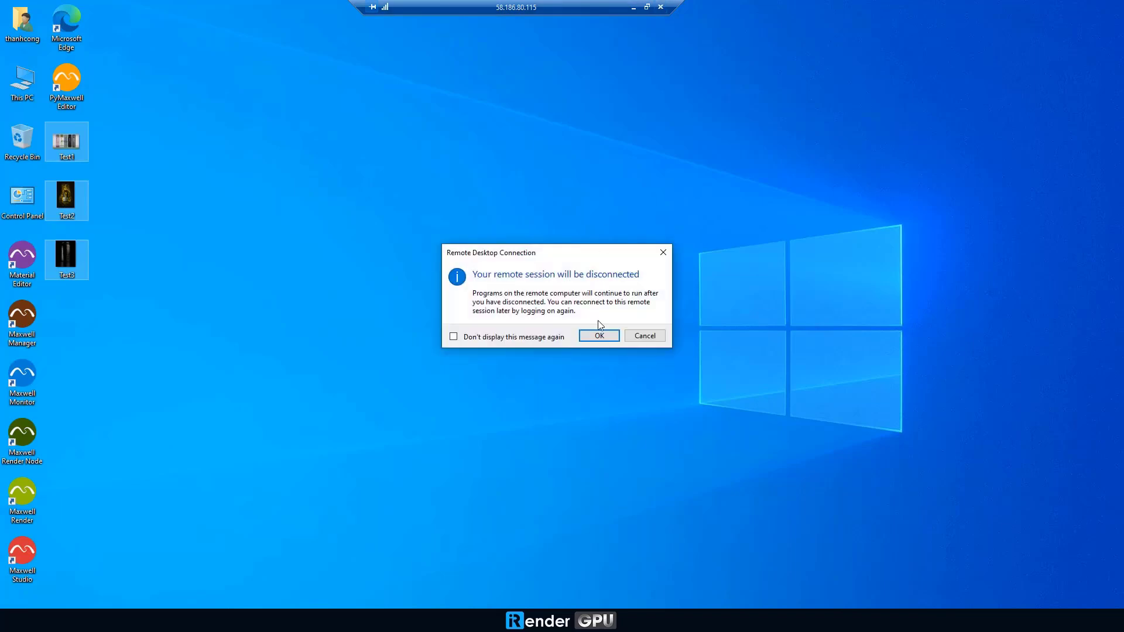
# Disconnect from the remote server, shut down the 2x RTX 3090 machine, and dismiss the rating dialog.
pyautogui.click(600, 337)
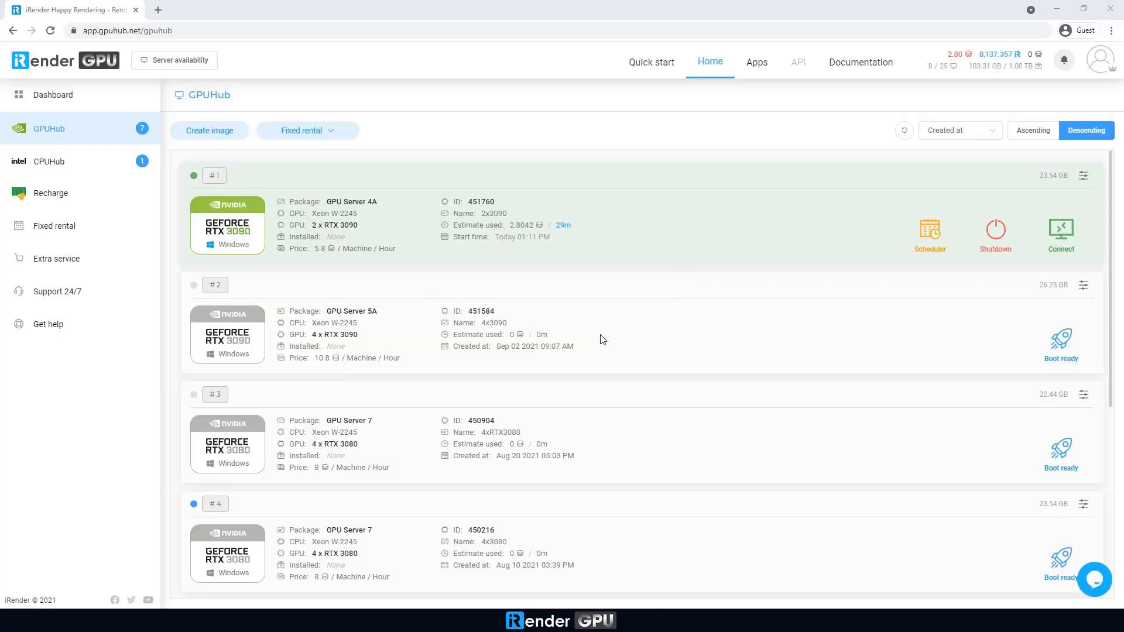
pyautogui.click(997, 243)
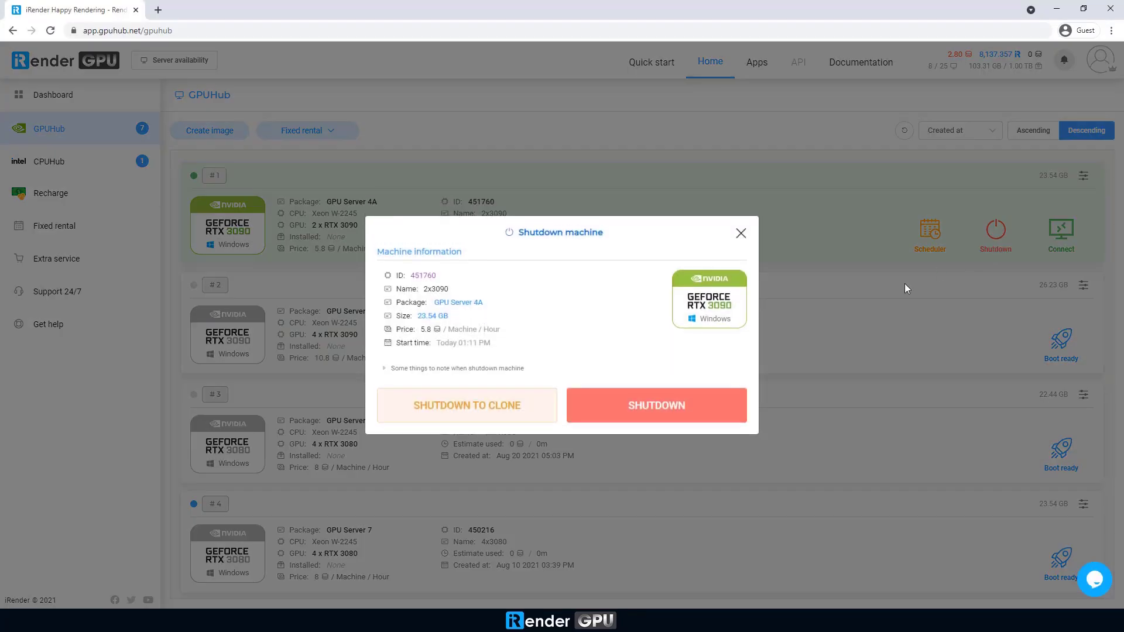
pyautogui.click(709, 401)
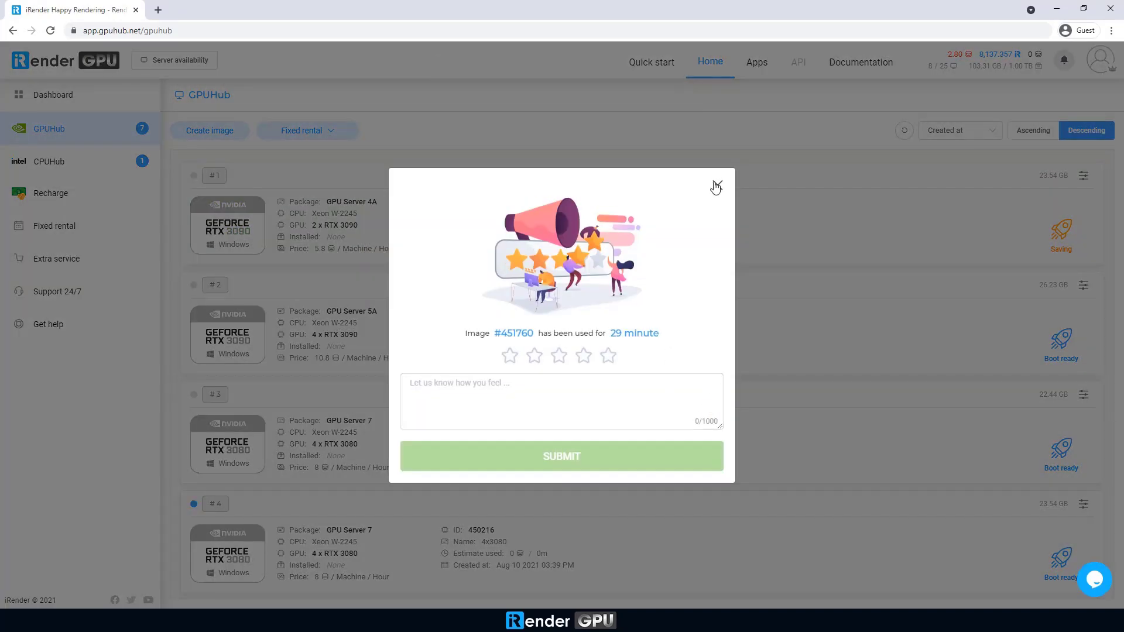
pyautogui.click(717, 185)
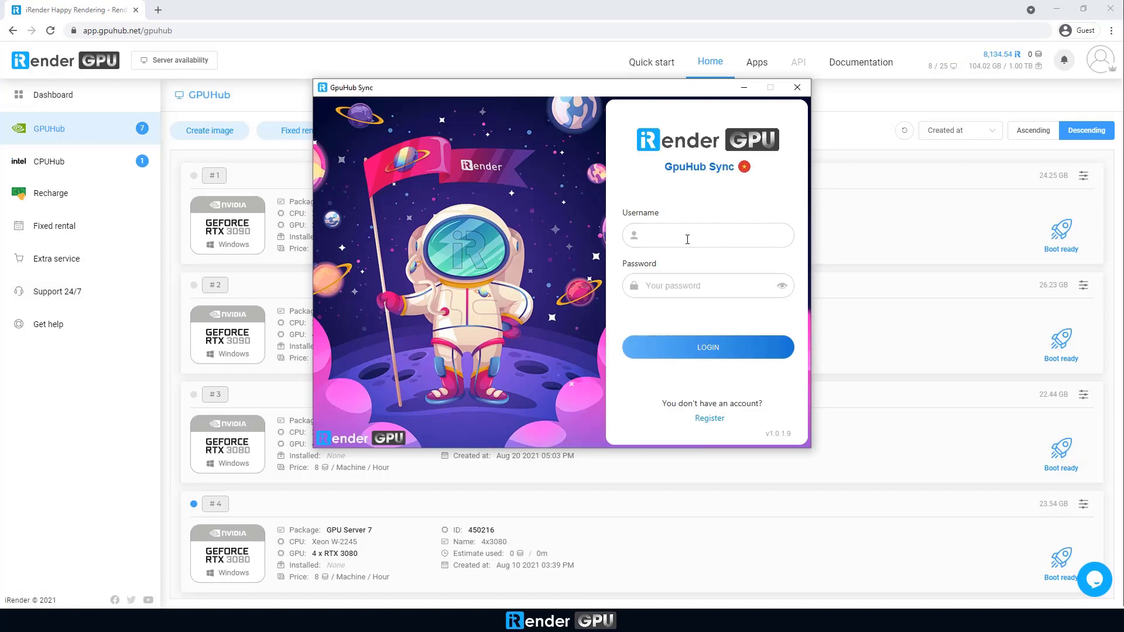
# Sign in to GpuHub Sync with the account password and allow it through the firewall.
pyautogui.press('Tab')
pyautogui.write('••••••••')
pyautogui.click(694, 340)
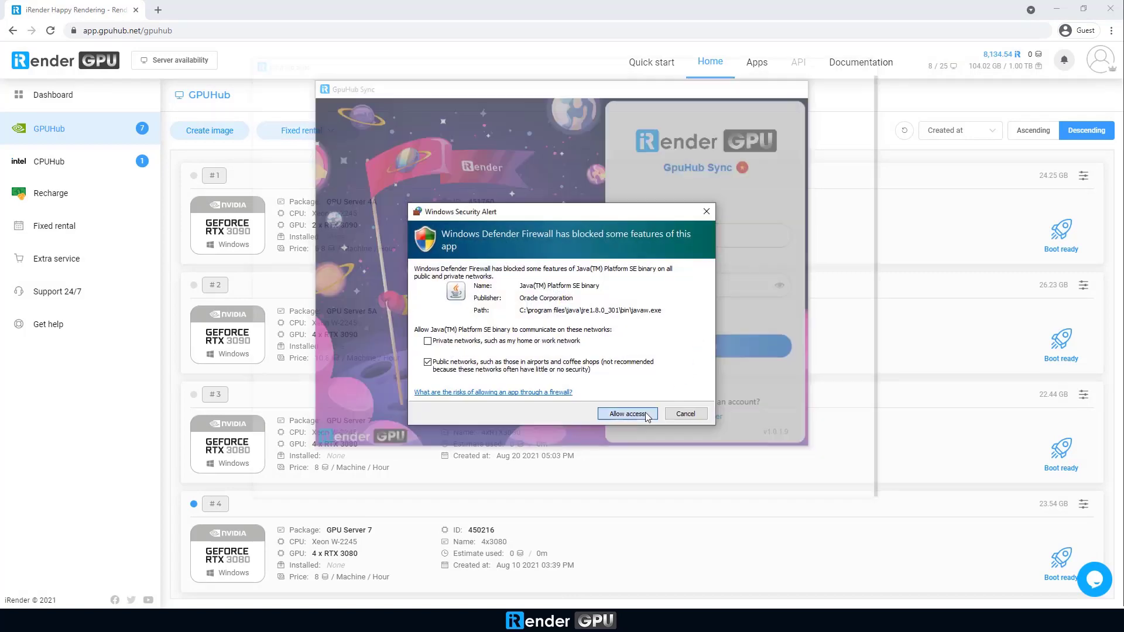
pyautogui.click(646, 413)
# Download Test1, Test2 and Test3 from Your Storage (Z:) into the local Pictures folder.
pyautogui.click(342, 193)
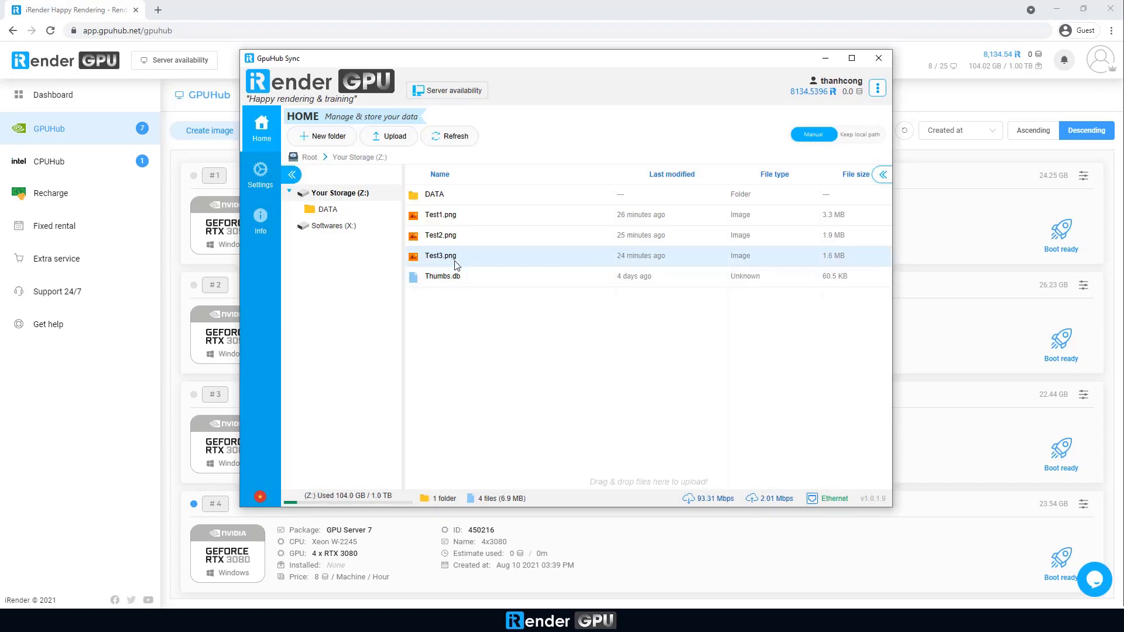
pyautogui.moveTo(455, 265); pyautogui.dragTo(461, 218)
pyautogui.rightClick(732, 224)
pyautogui.click(748, 236)
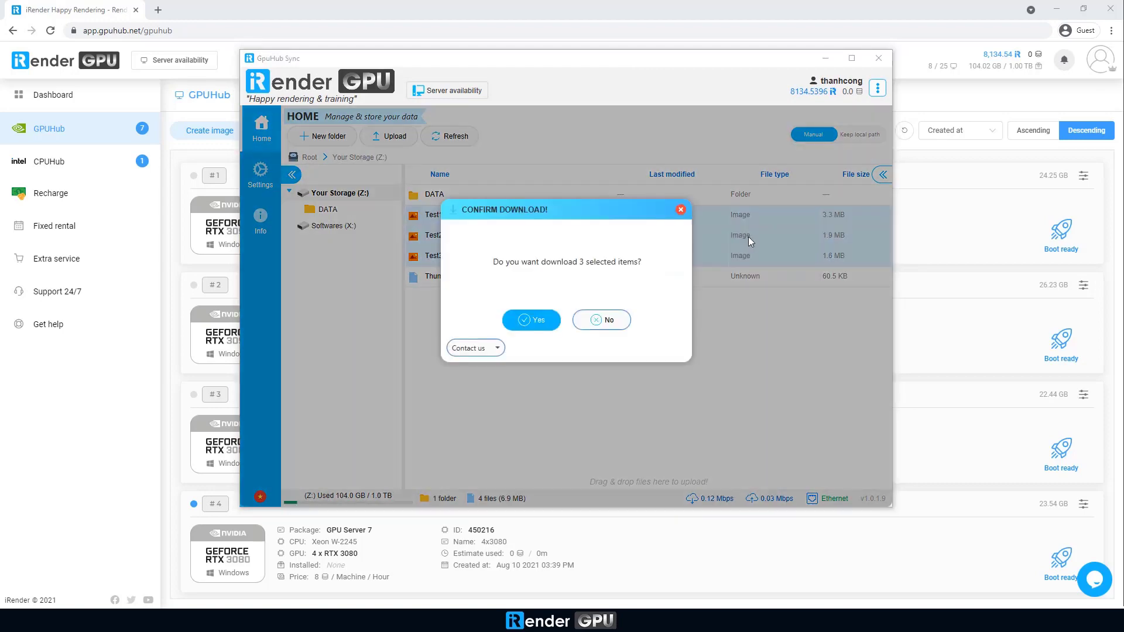
pyautogui.click(539, 321)
pyautogui.click(288, 148)
pyautogui.click(692, 363)
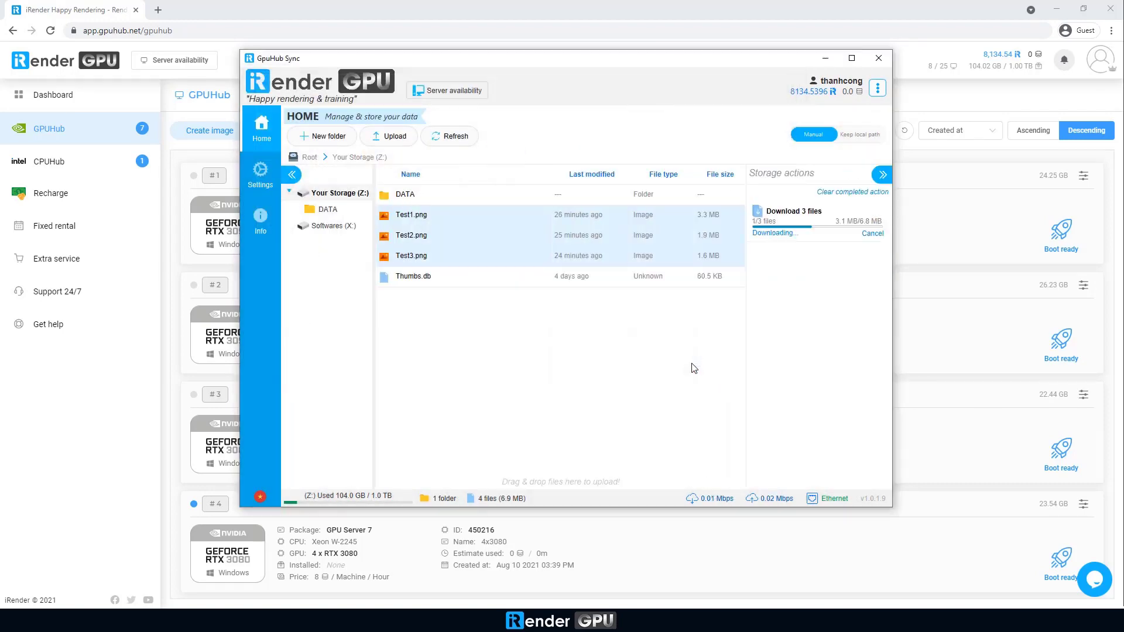
# Show the downloaded files in the Pictures folder and select Test3.png.
pyautogui.click(858, 234)
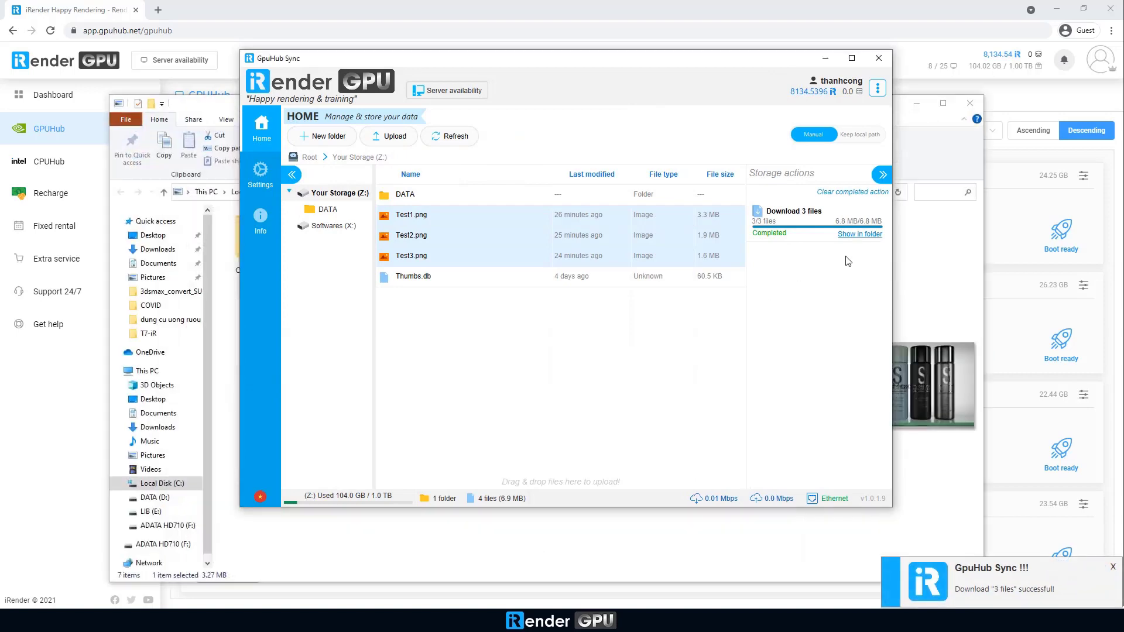
pyautogui.click(934, 235)
pyautogui.click(646, 257)
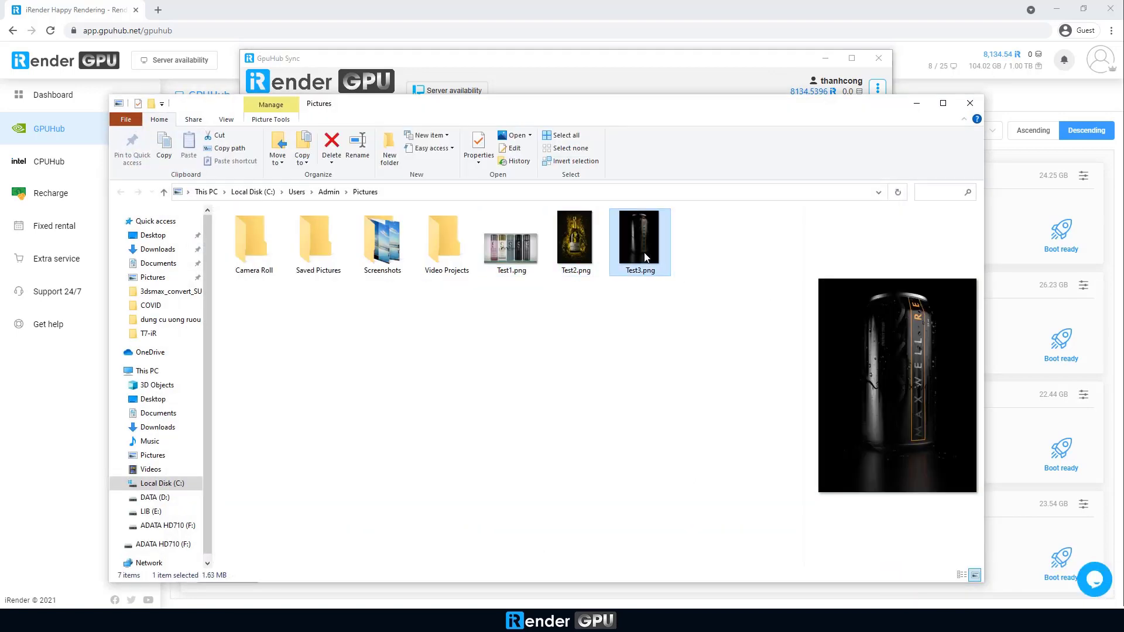